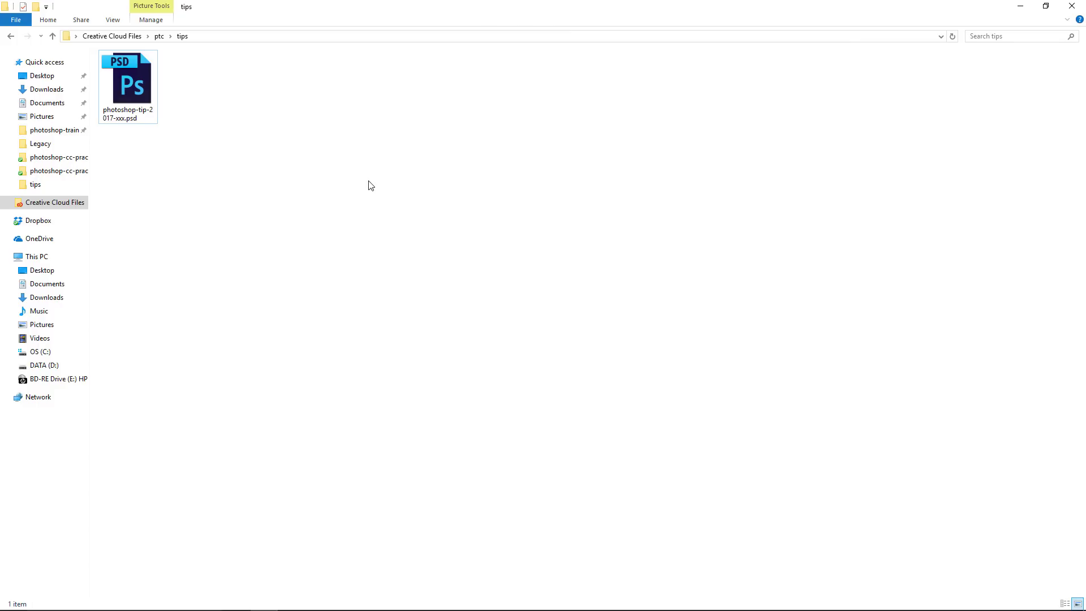
- Delete the tip document's body text after 'elit, sed', then close it without saving
click(134, 102)
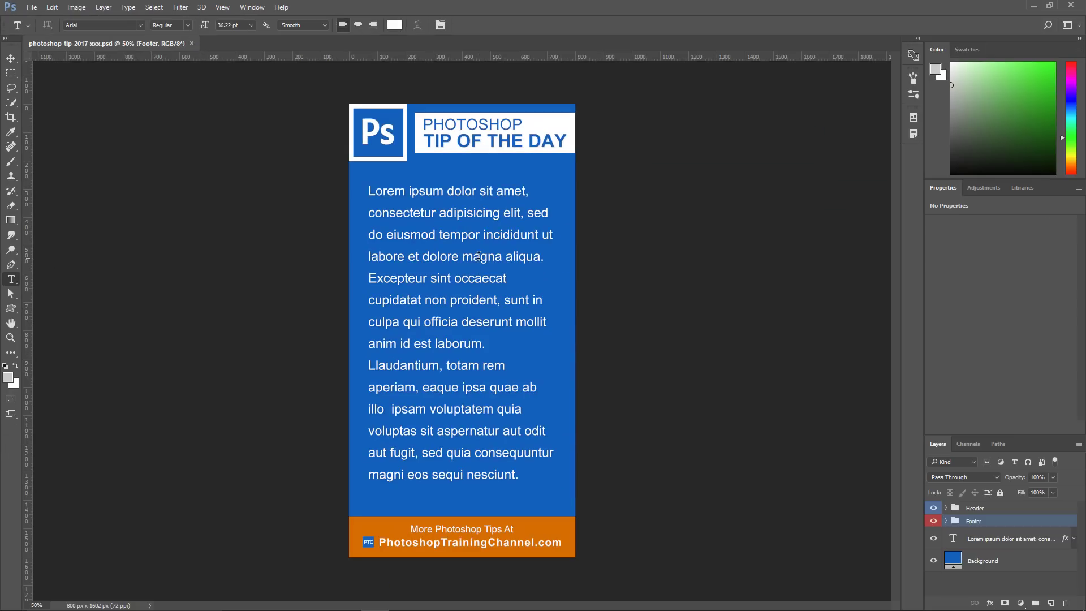
click(478, 256)
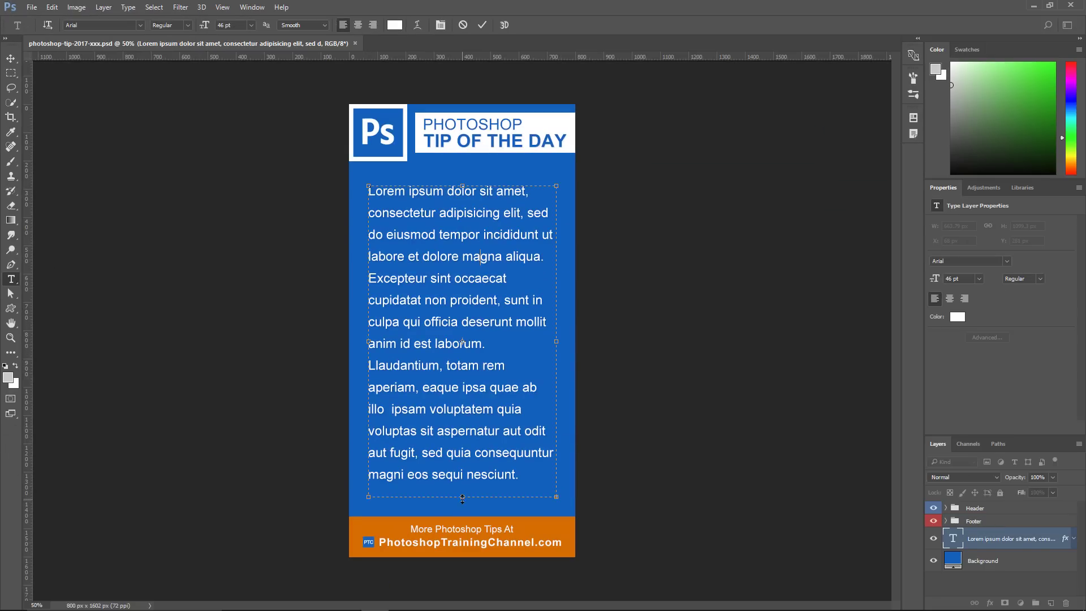
drag(549, 213, 519, 476)
key(Delete)
key(ctrl+Return)
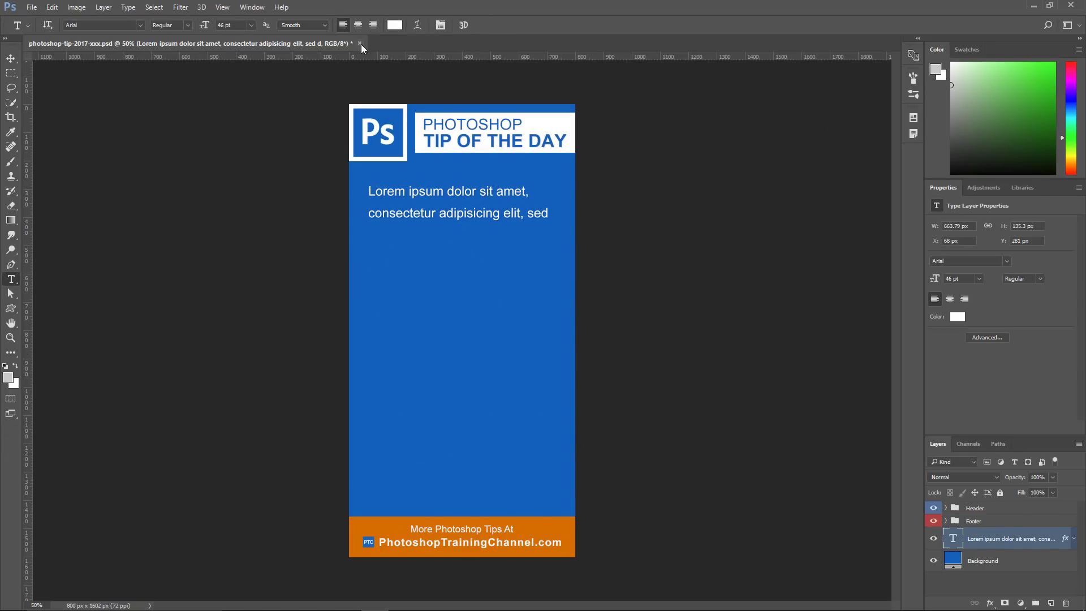
click(360, 44)
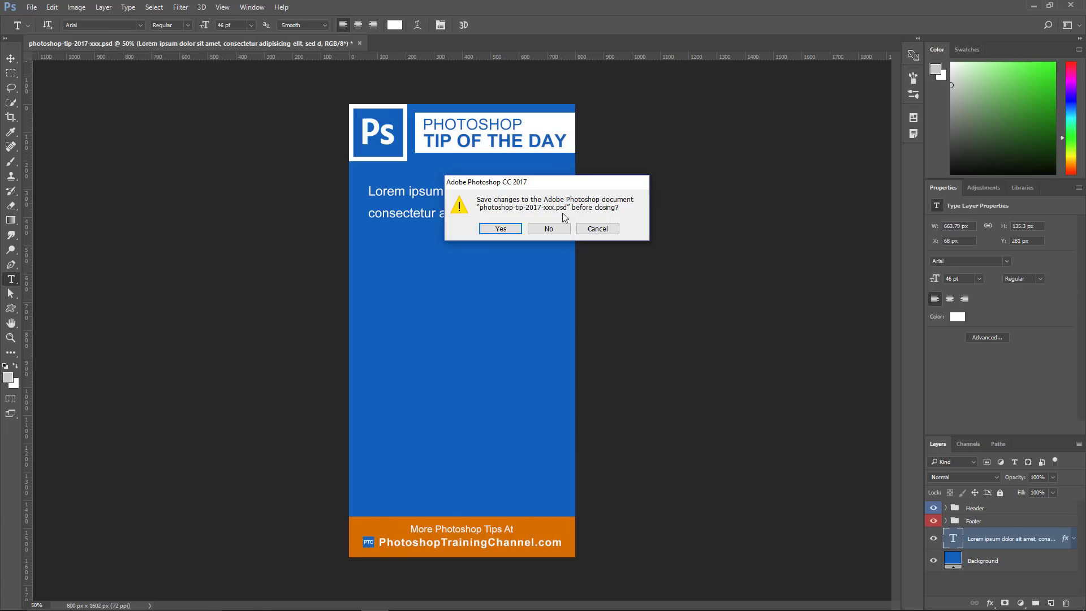
click(548, 229)
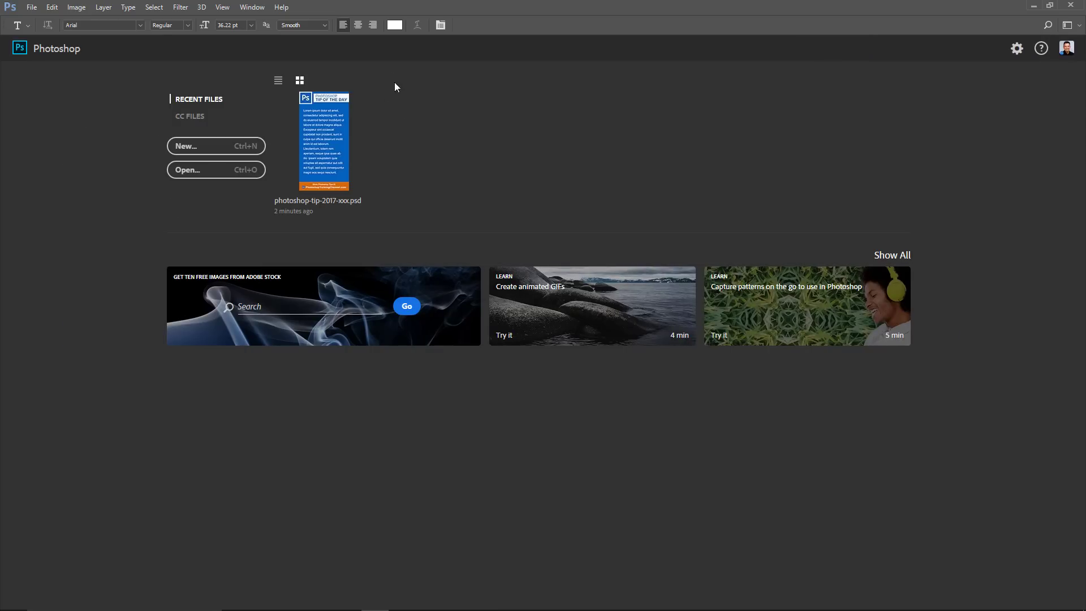
- Rename photoshop-tip-2017-xxx.psd to photoshop-tip-2017-xxx.psdt, accepting the extension-change warning
click(1030, 6)
click(138, 101)
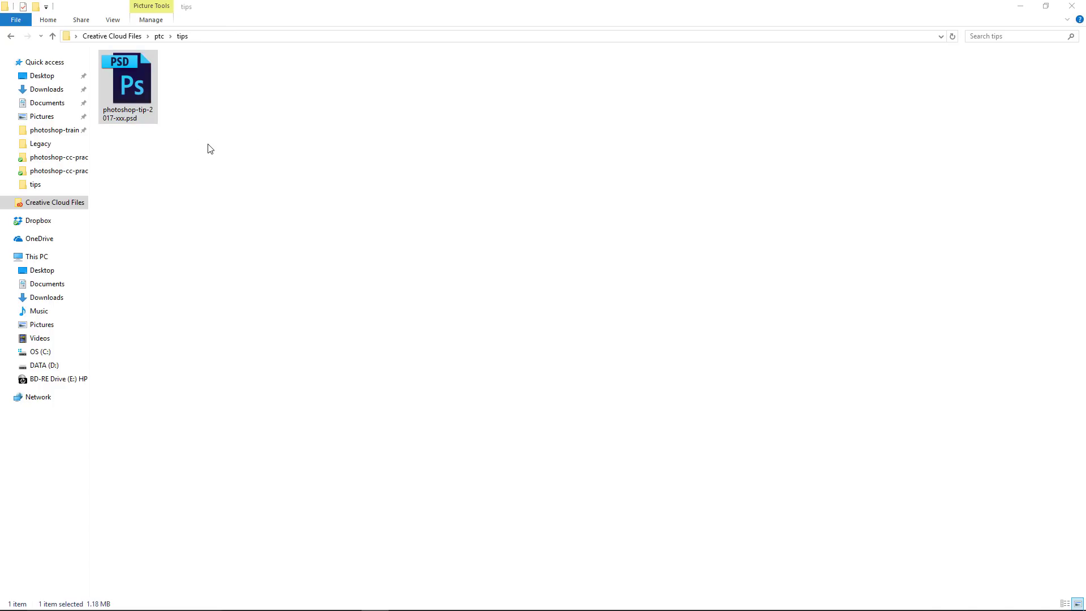
right_click(146, 118)
click(117, 346)
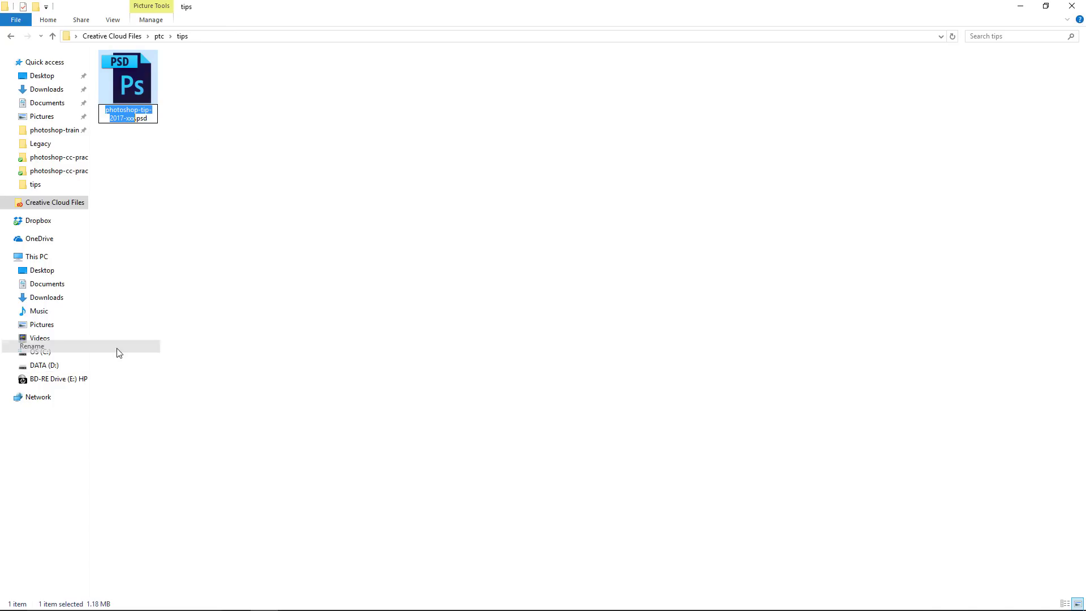
click(275, 214)
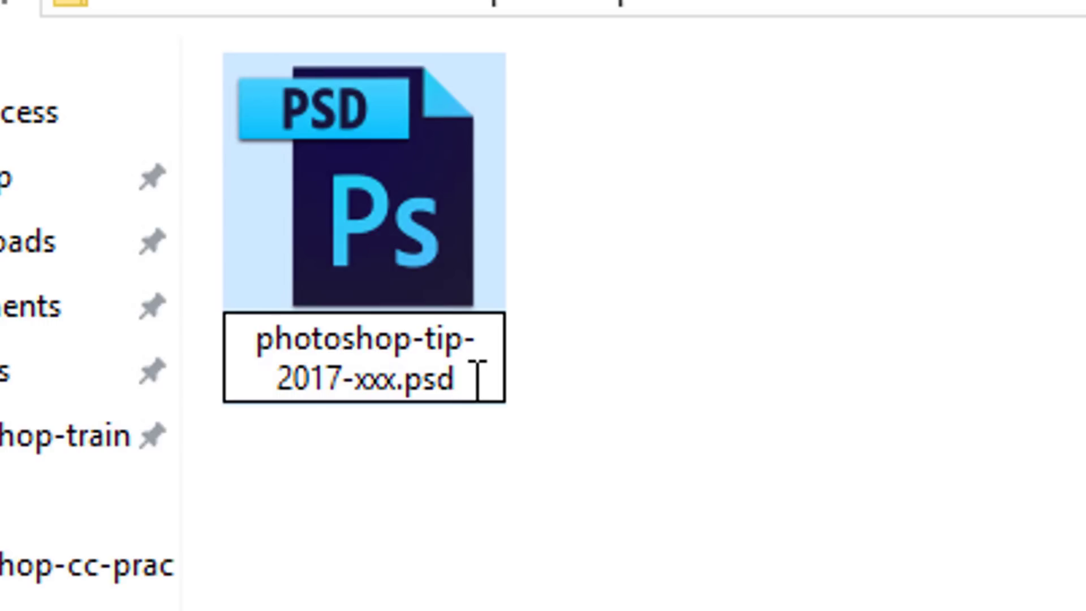
text(t)
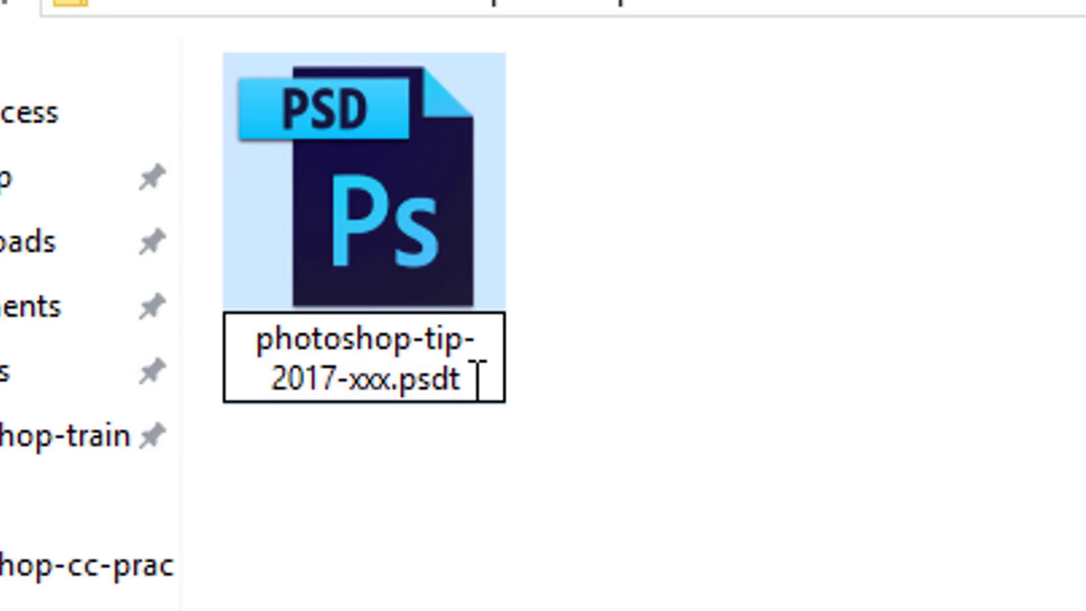
key(Return)
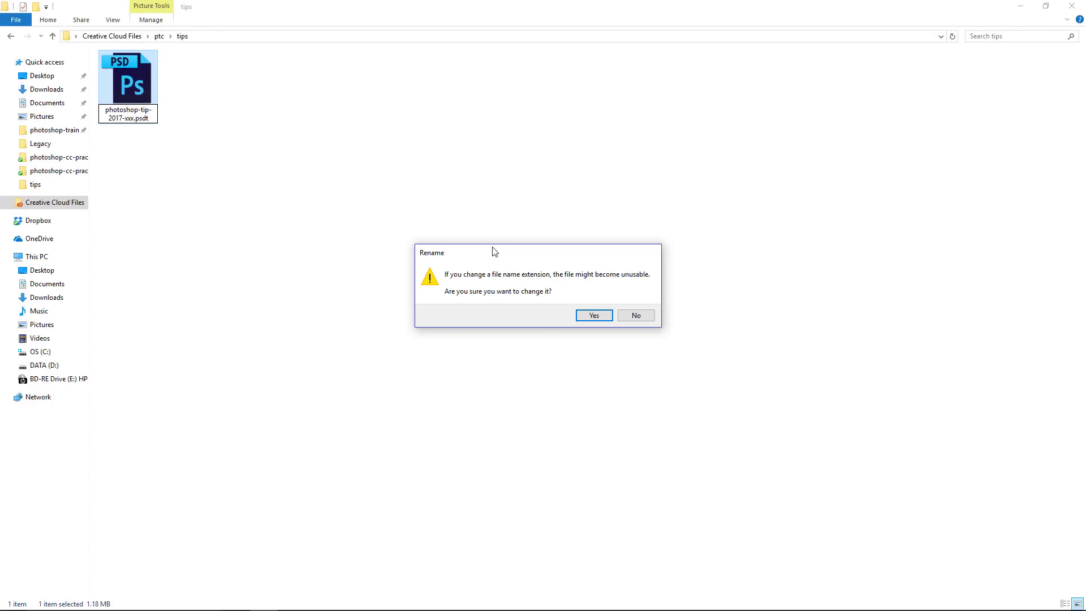
click(595, 316)
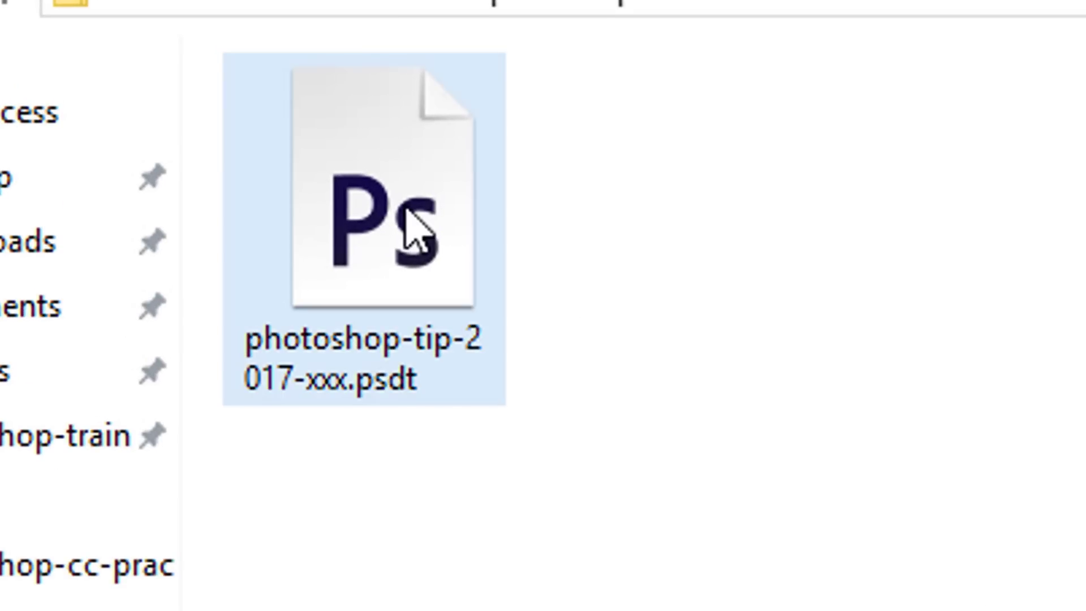
click(468, 274)
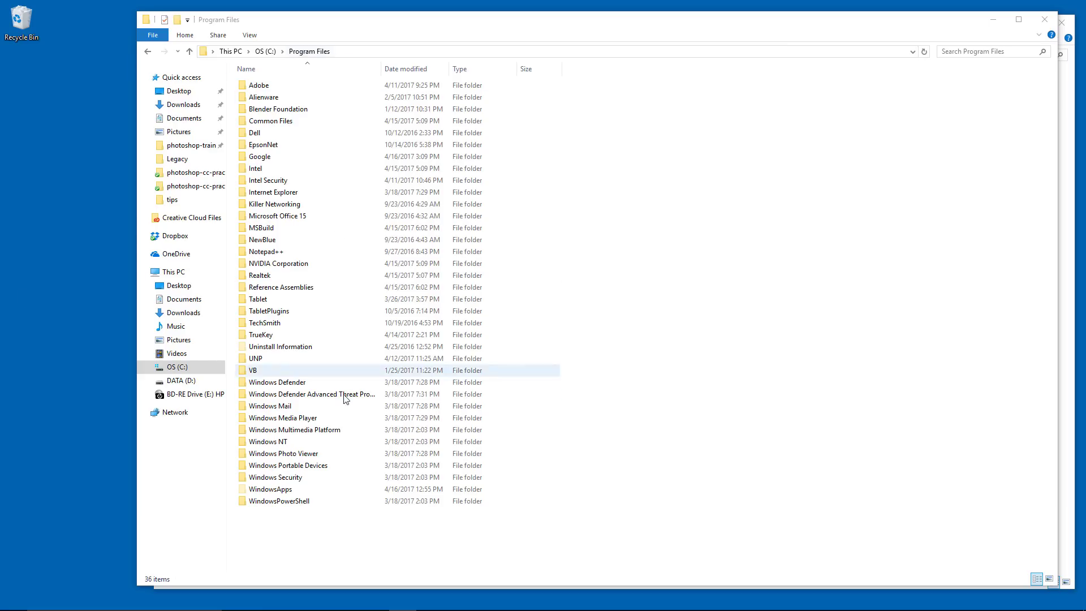
- Browse Adobe > Adobe Photoshop CC 2017 > Plug-ins, peek inside Nik Collection, and go back
double_click(263, 86)
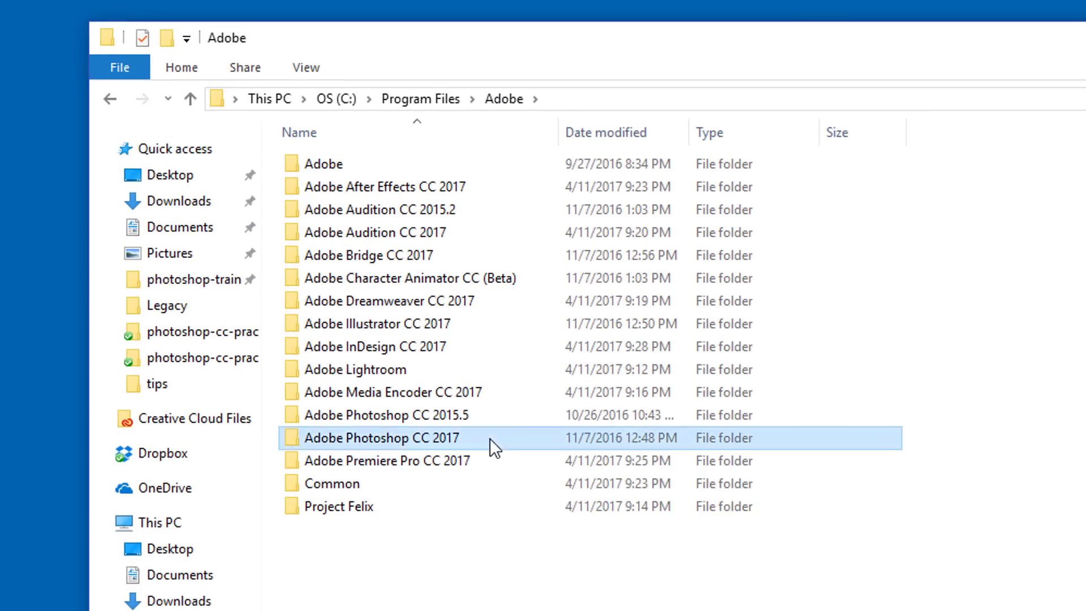
double_click(490, 439)
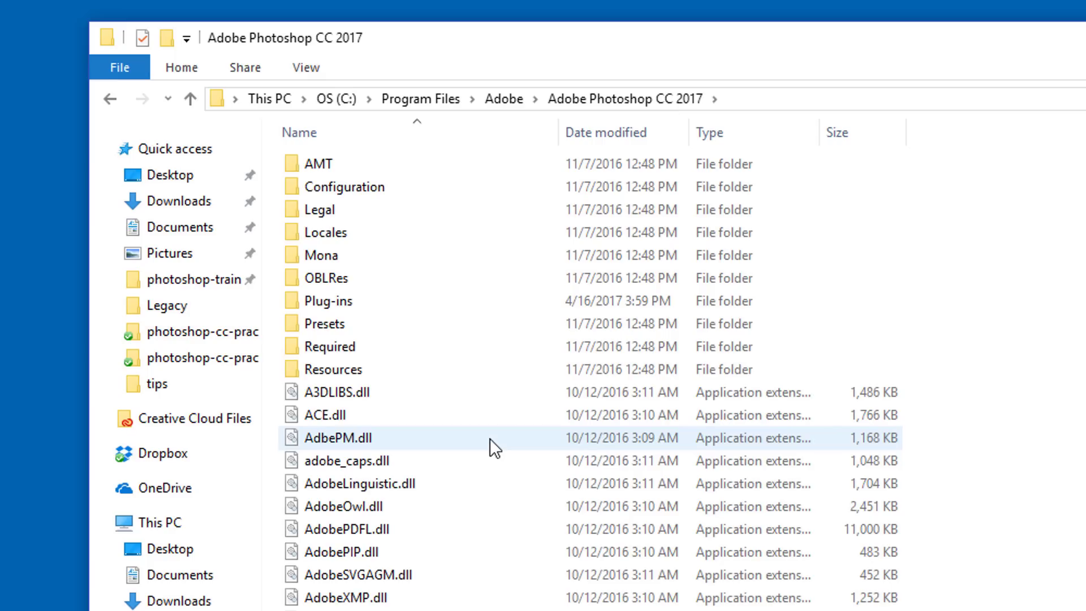
double_click(419, 299)
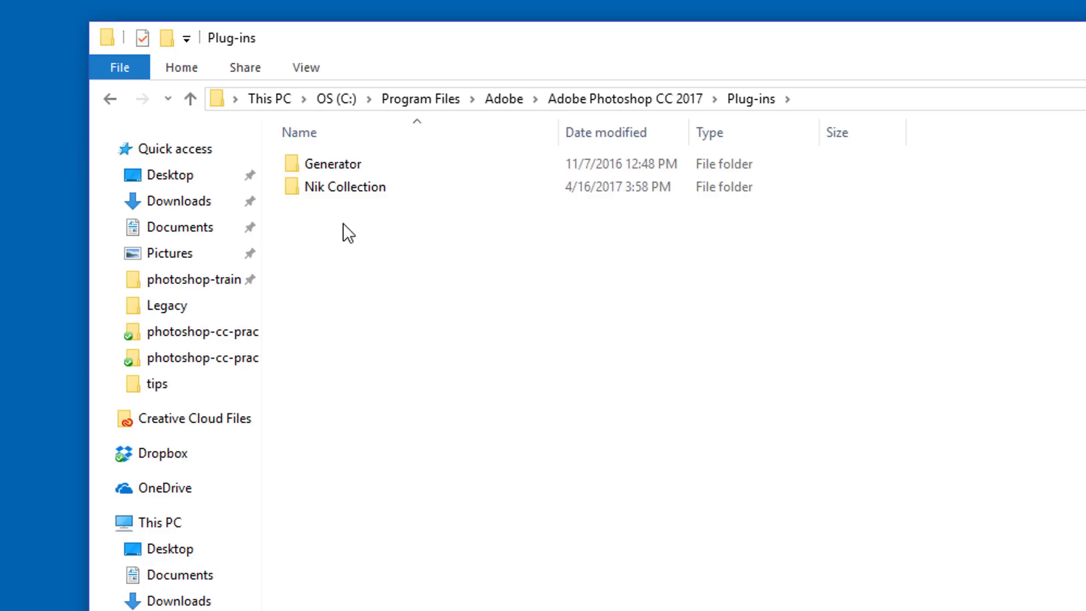
double_click(363, 191)
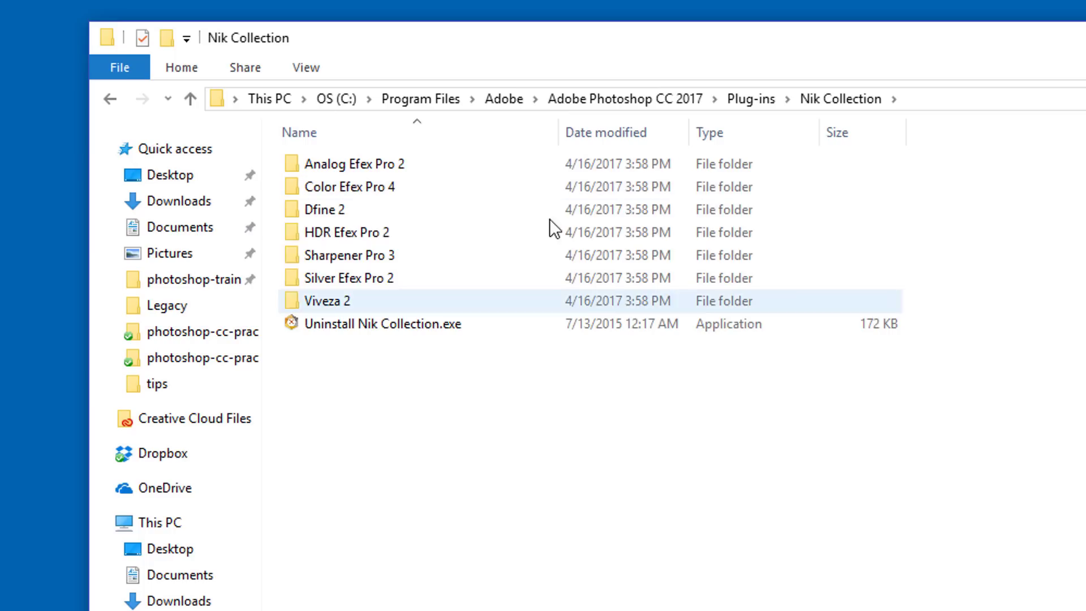
click(111, 100)
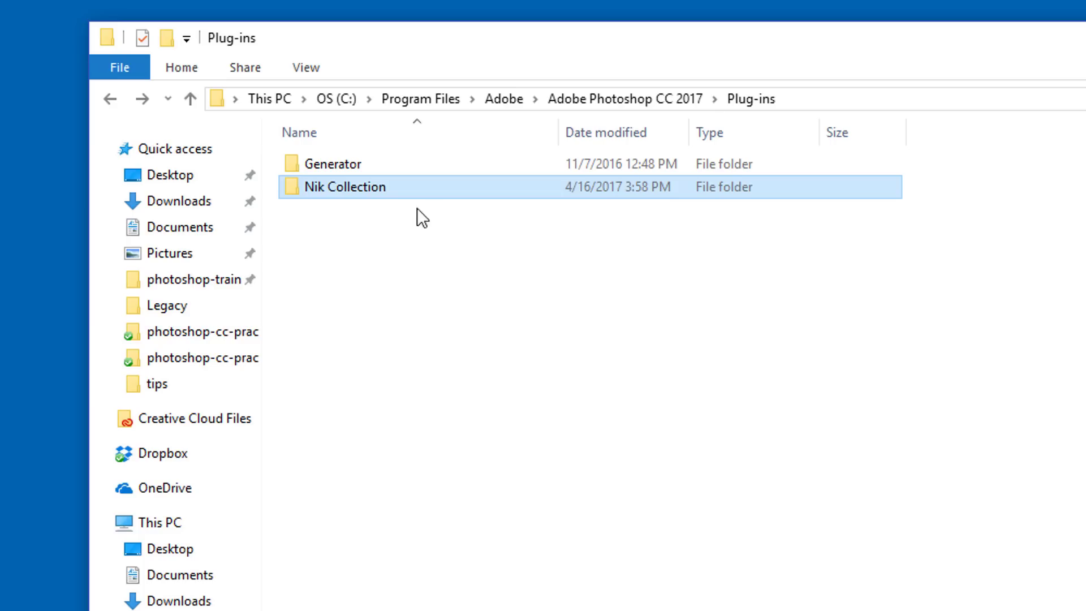
- Delete the Nik Collection folder from Plug-ins and open Nik Collection under Google
right_click(414, 187)
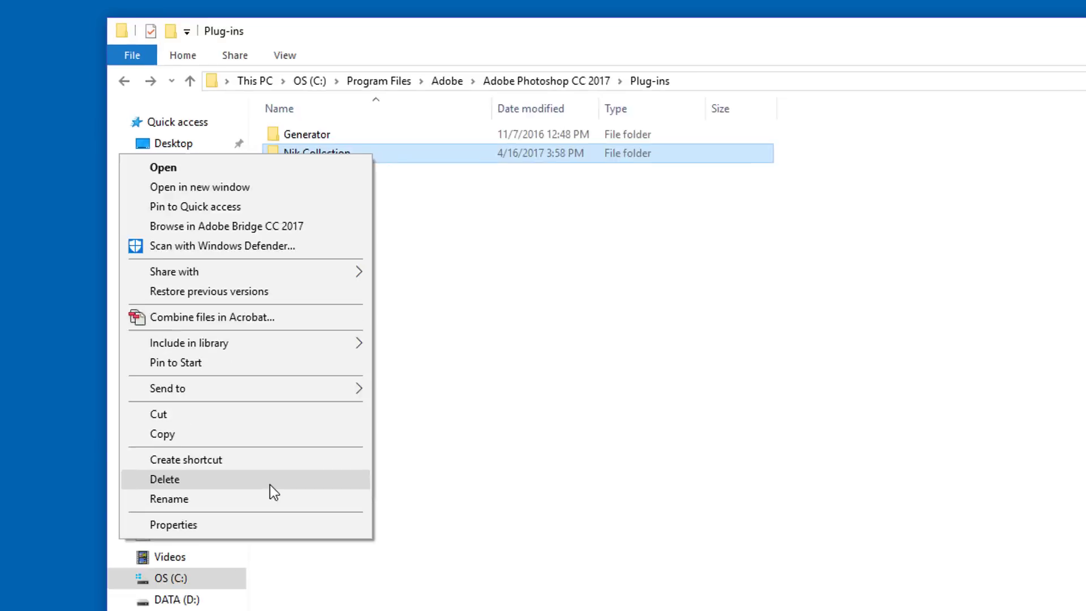
click(287, 585)
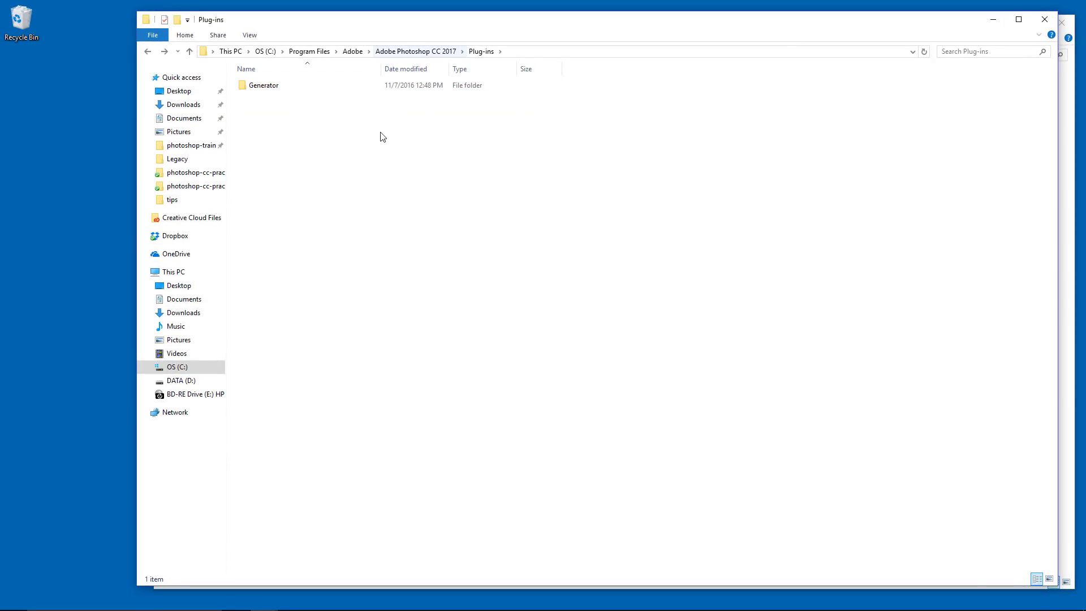
click(1066, 165)
double_click(289, 88)
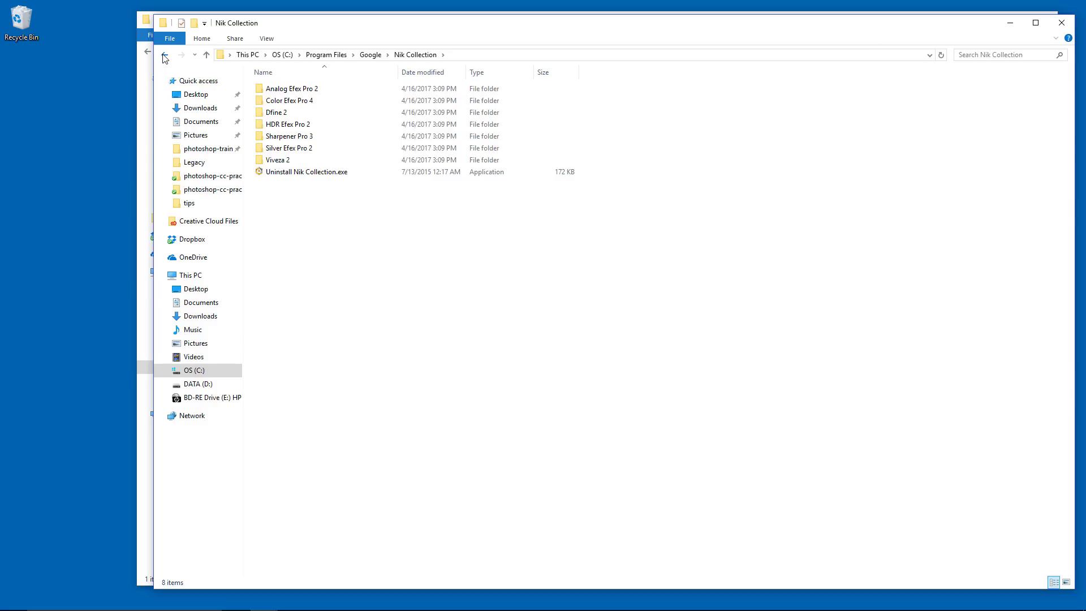
- Create a Nik Collection desktop shortcut from the Google folder and drag it into Plug-ins
click(165, 54)
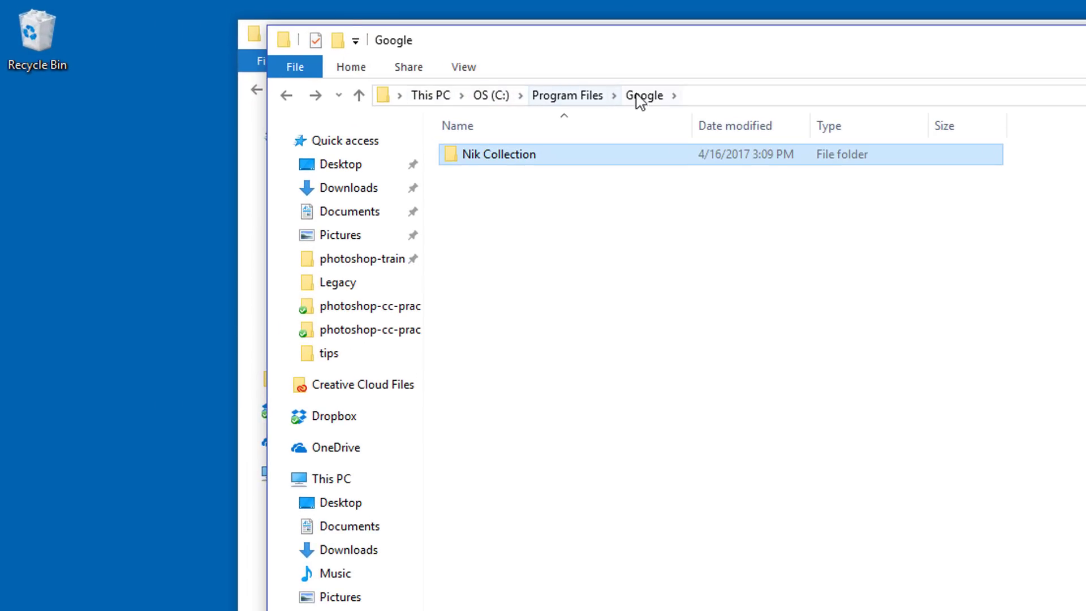
right_click(567, 164)
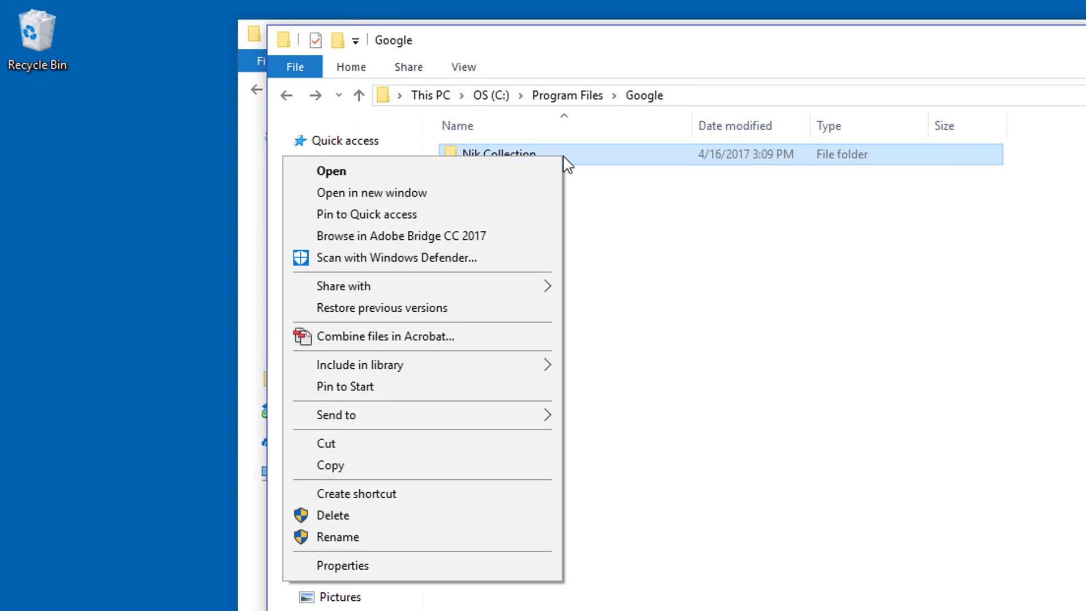
mouse_move(336, 416)
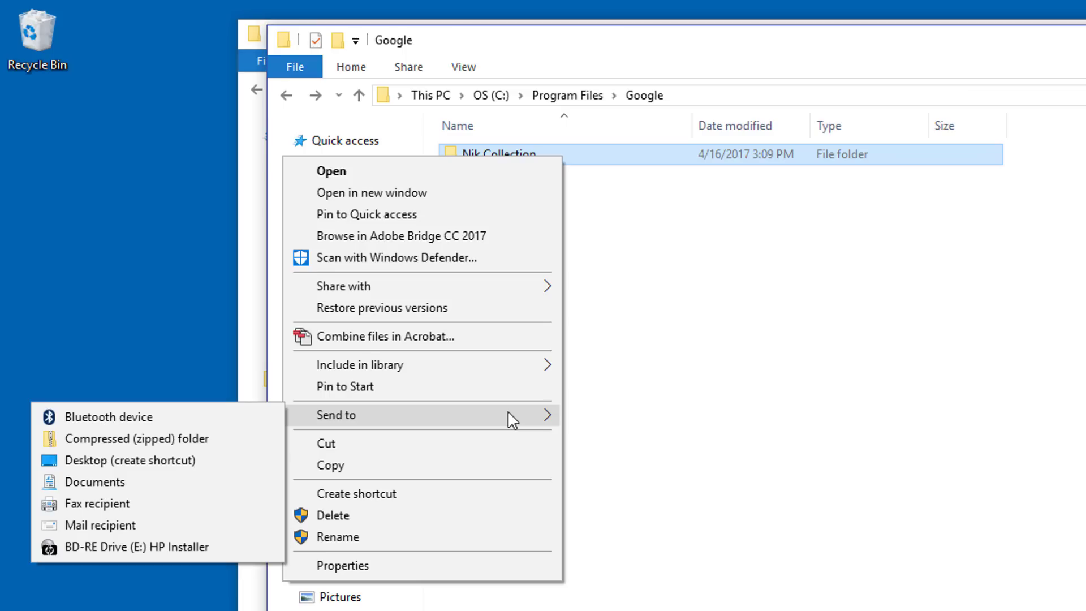
click(164, 474)
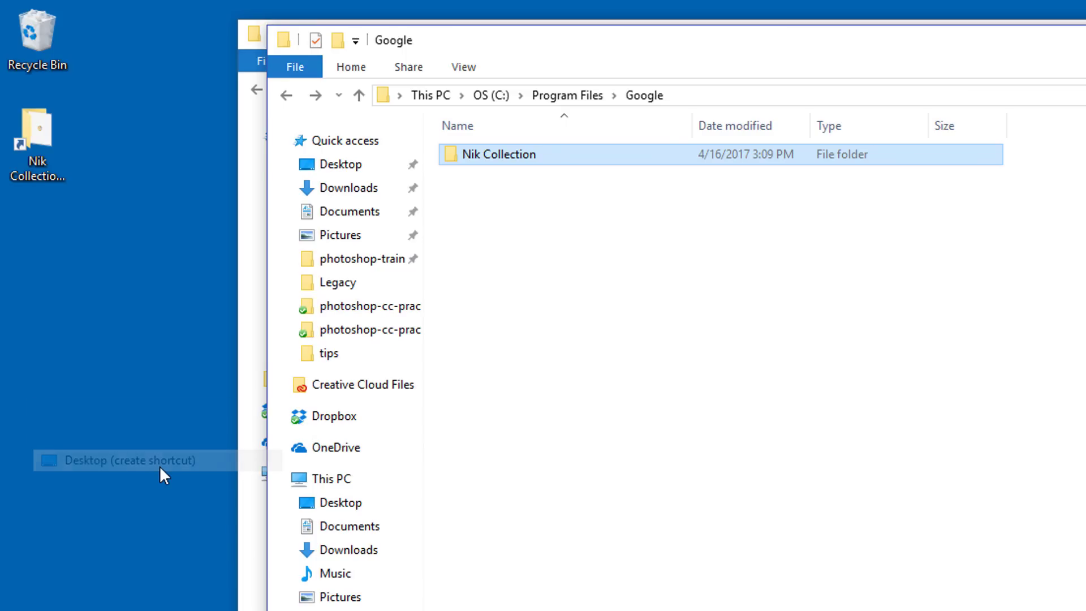
click(28, 140)
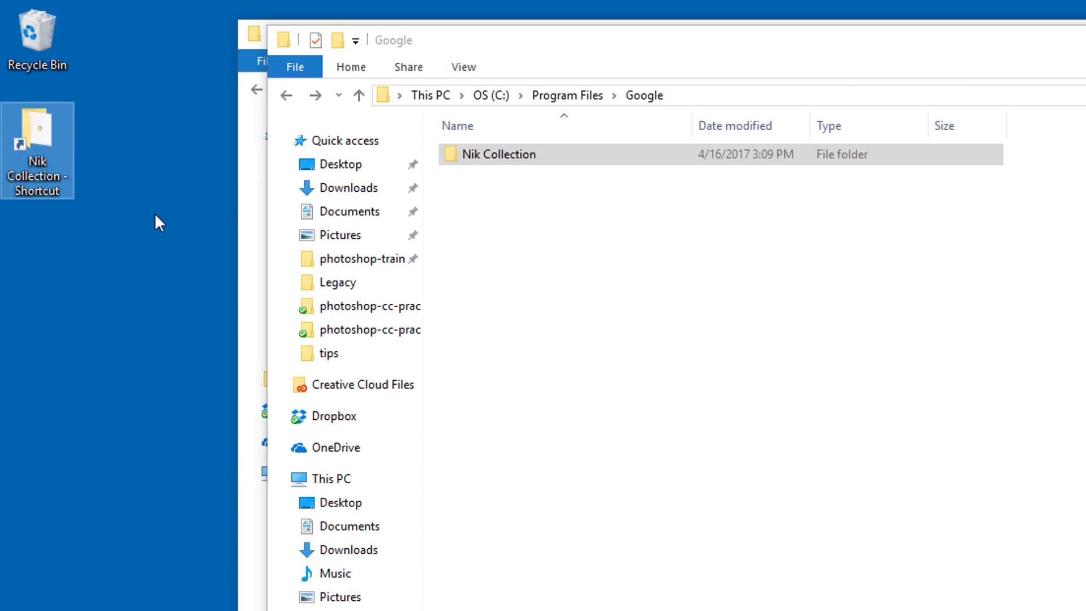
click(237, 214)
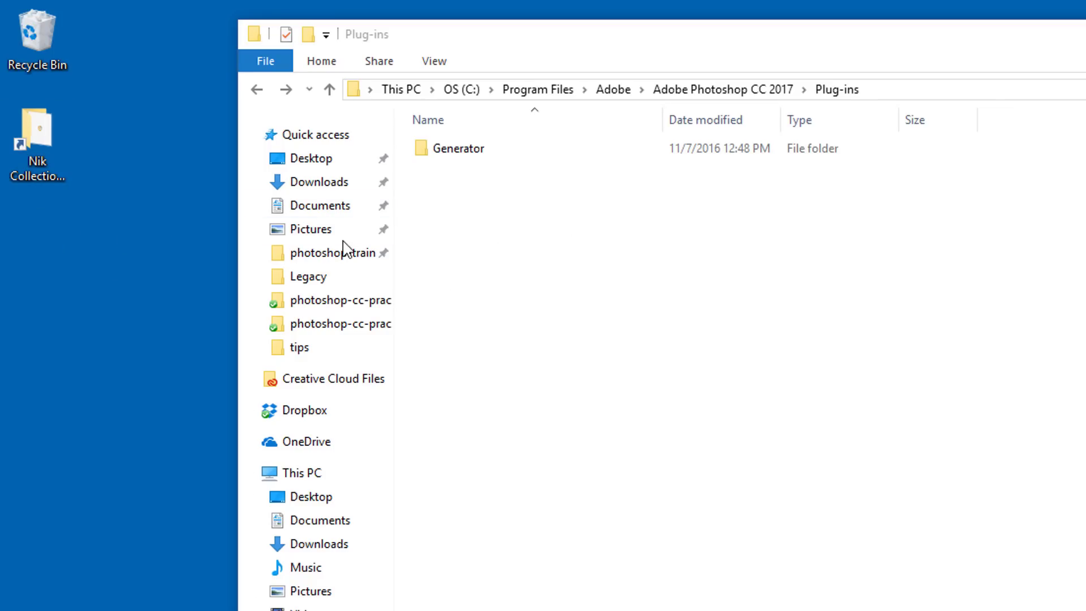
drag(42, 132, 491, 219)
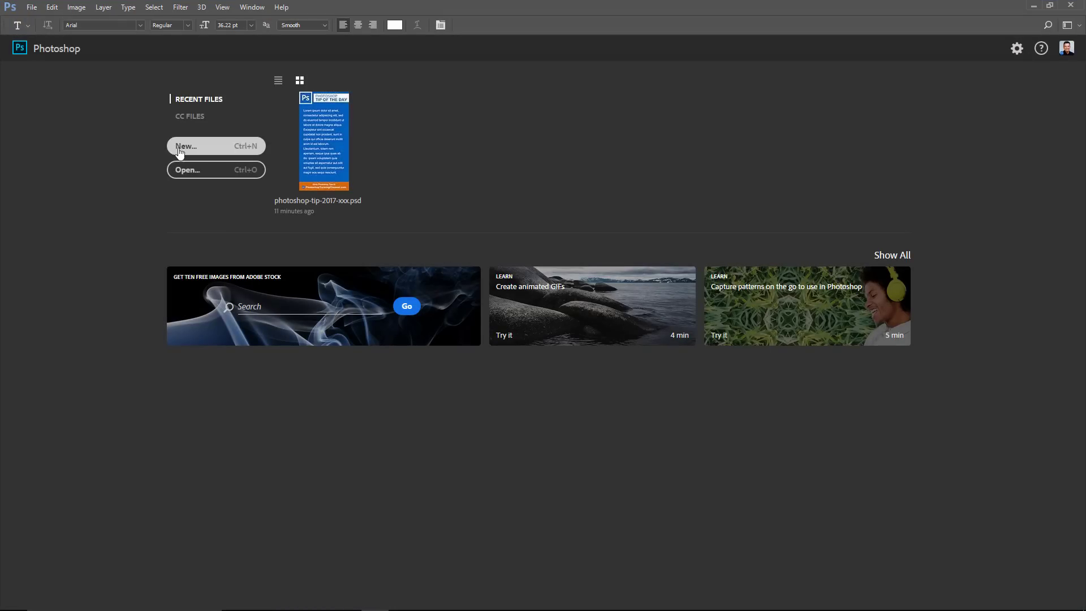
- On a new blank document, test-launch Filter > Nik Collection > Dfine 2, cancel, and minimize Photoshop
click(178, 147)
click(670, 472)
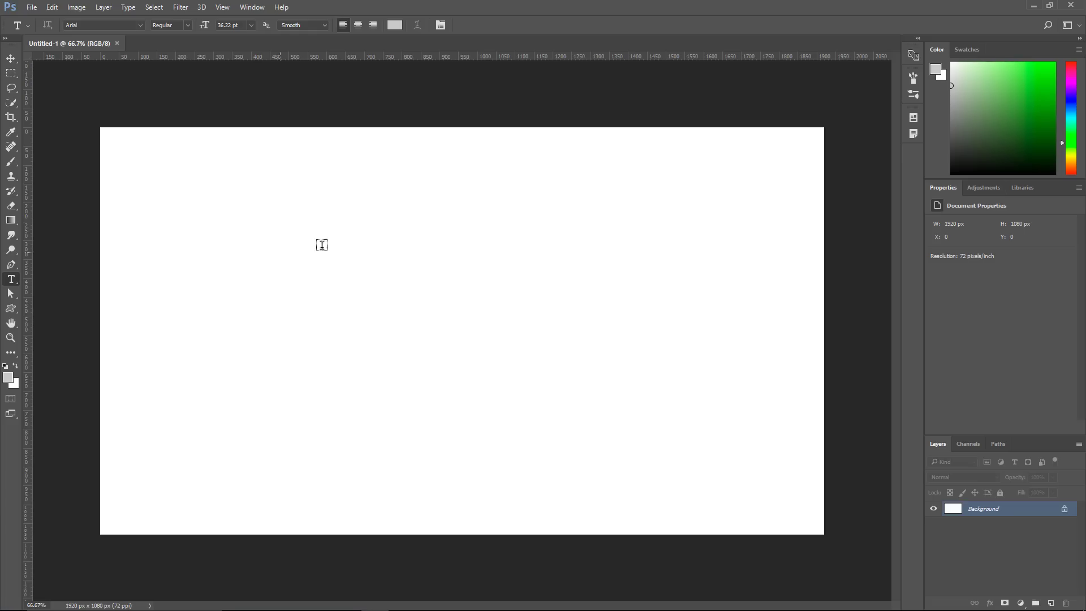
click(177, 9)
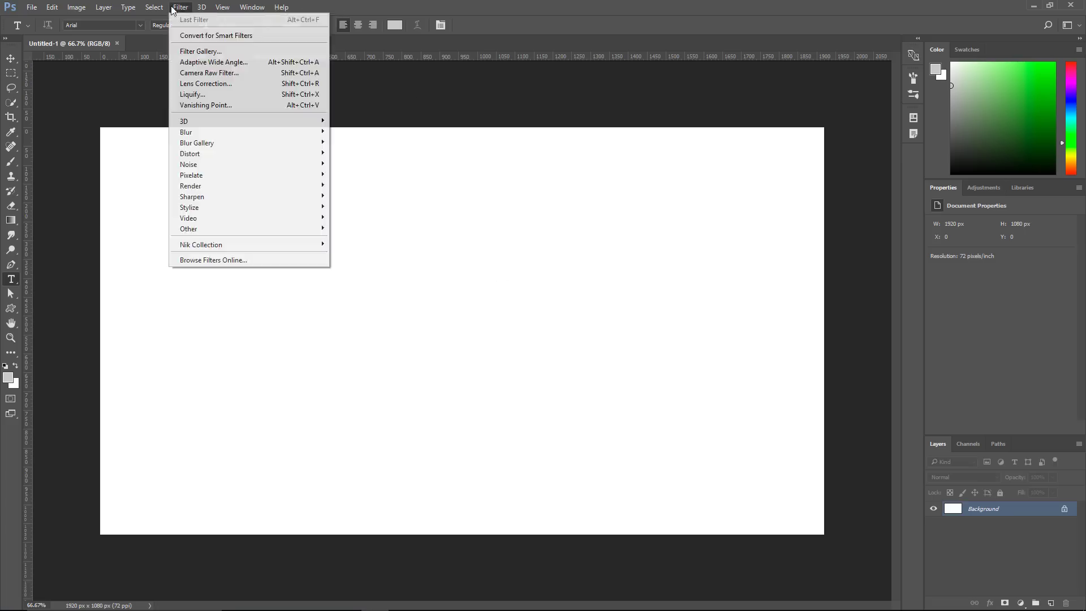
mouse_move(201, 245)
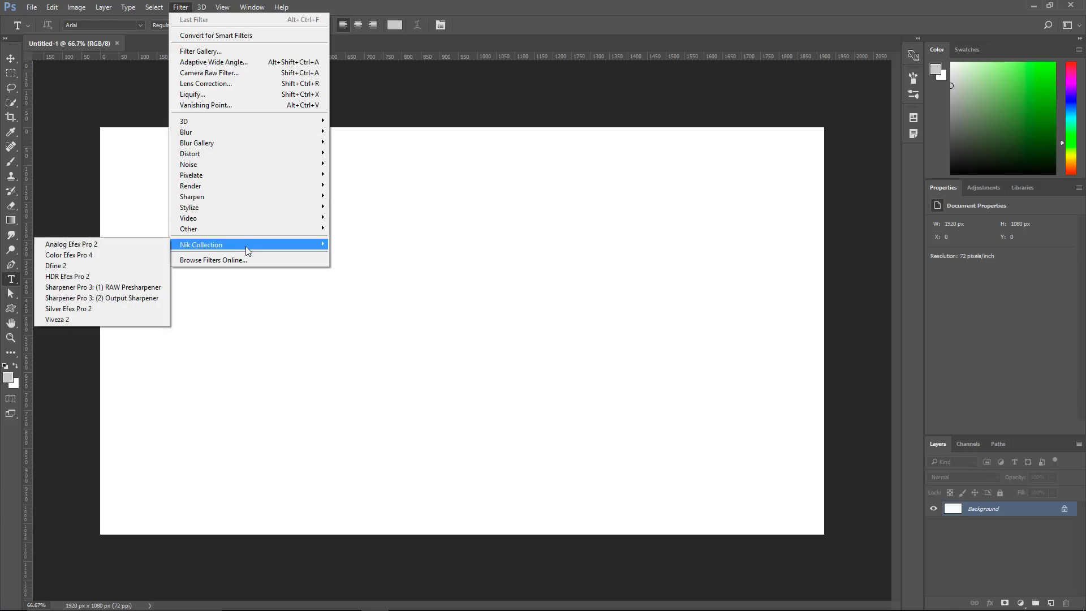
click(128, 266)
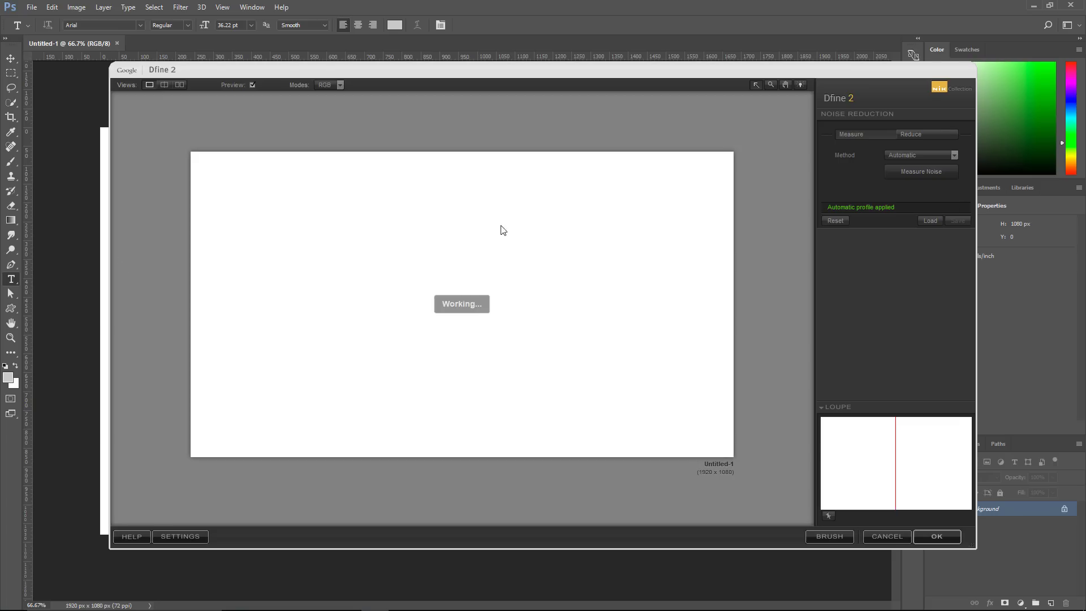
click(887, 537)
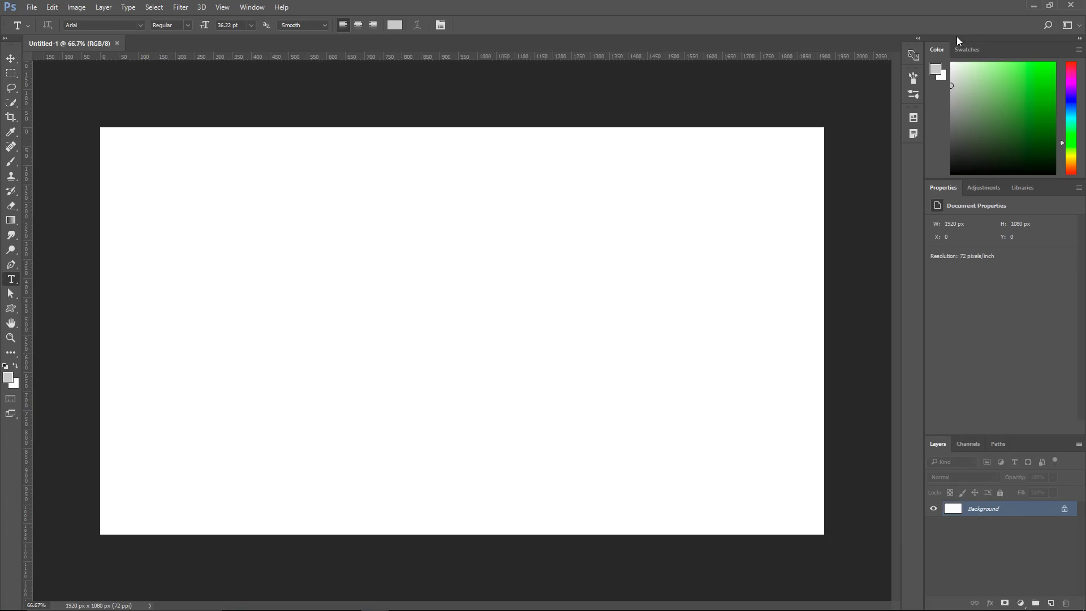
click(1034, 6)
- Select the Nik Collection - Shortcut row in Plug-ins, then clear the selection
click(380, 177)
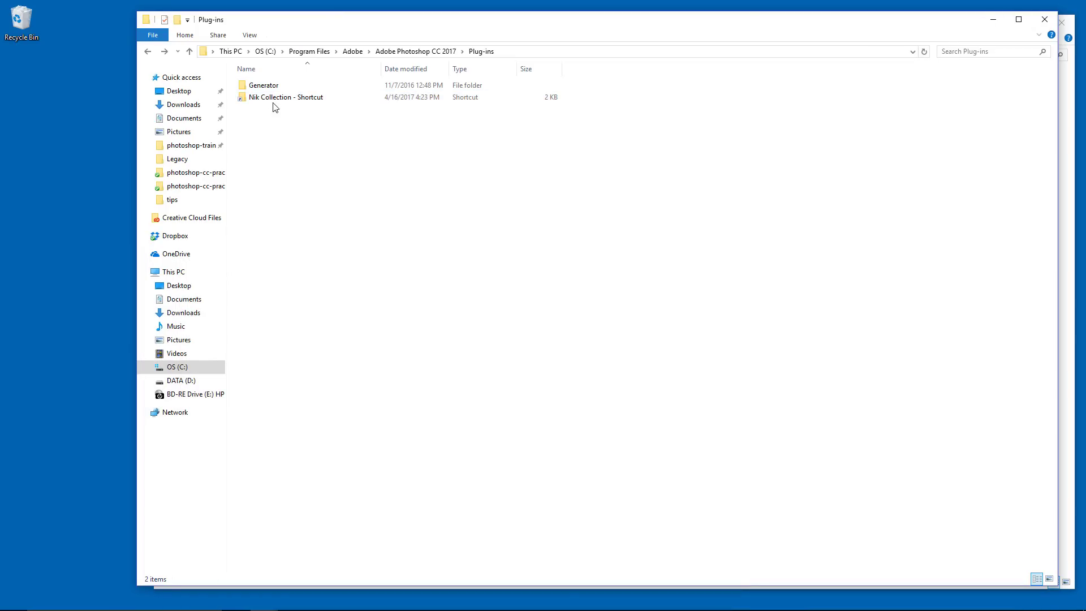
click(267, 98)
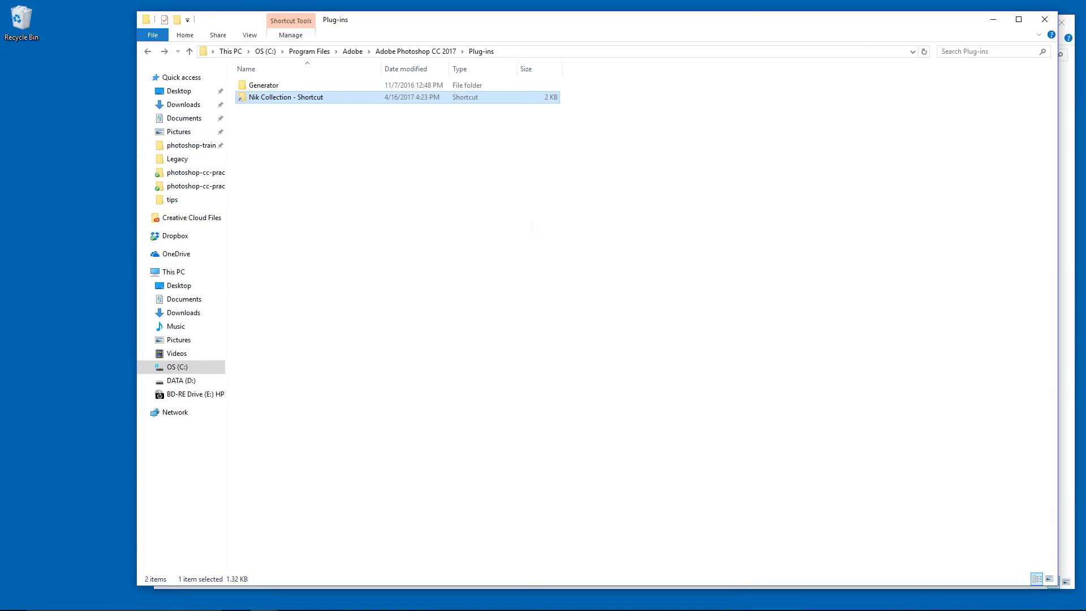
click(374, 151)
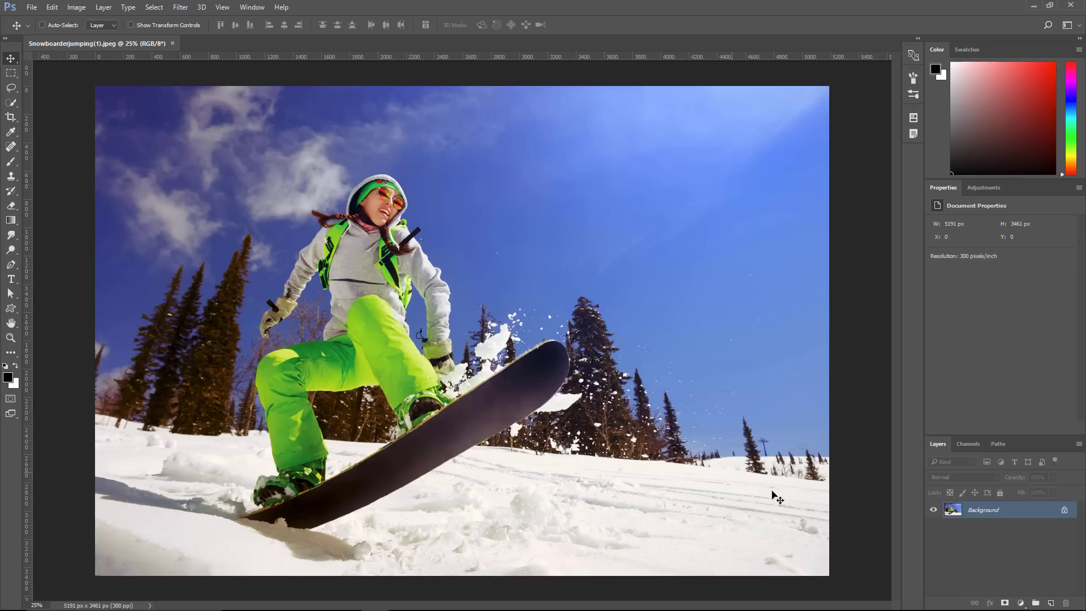
- Add a Color Lookup layer, preview EdgyAmber.3DL, then settle on Moonlight.3DL
click(1023, 602)
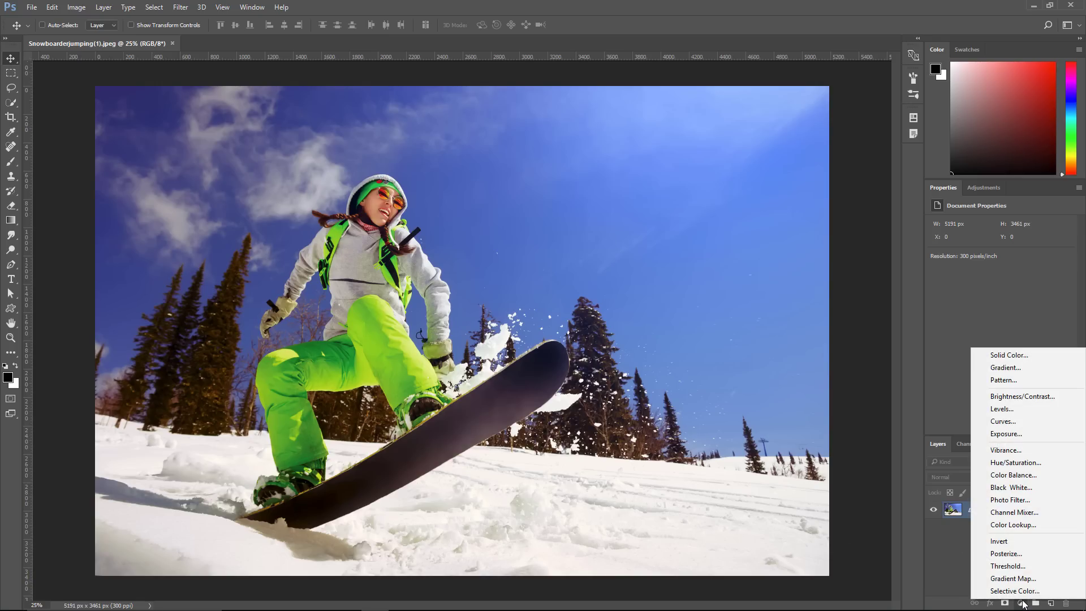
click(1022, 524)
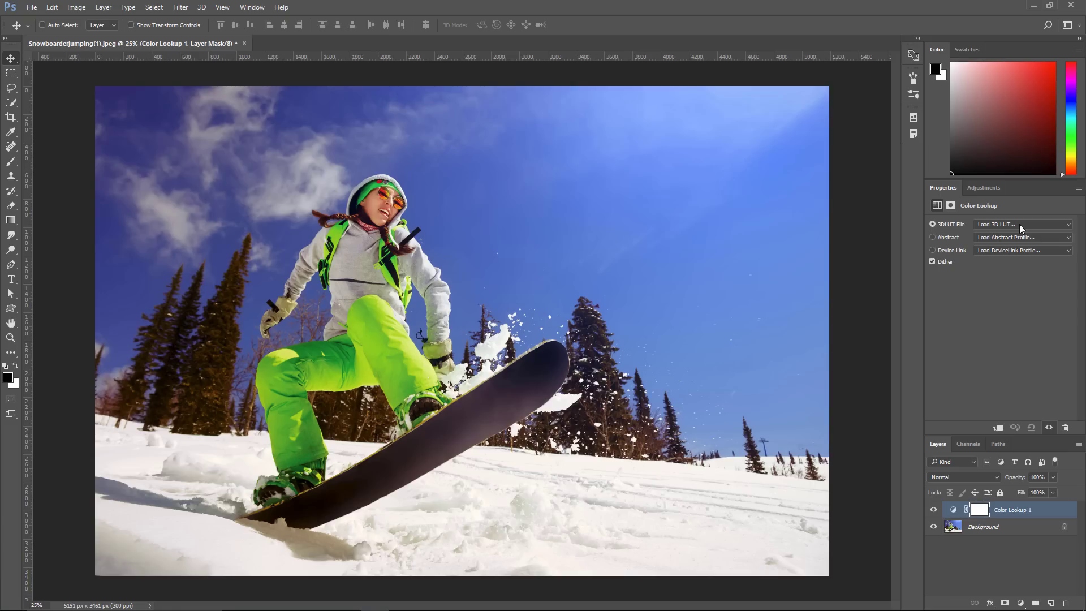
click(1019, 224)
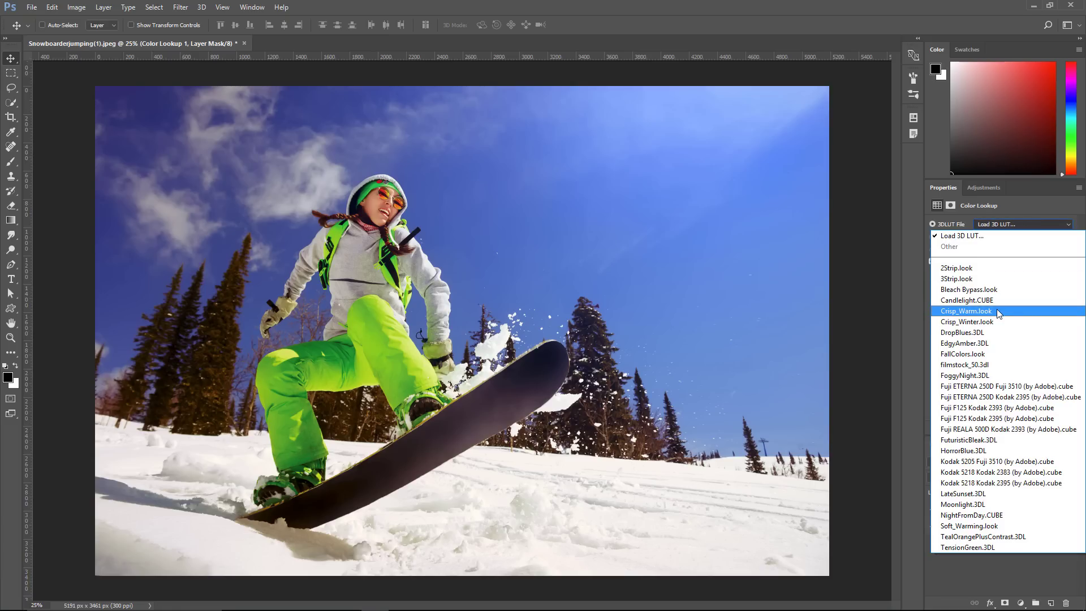
click(978, 343)
click(992, 226)
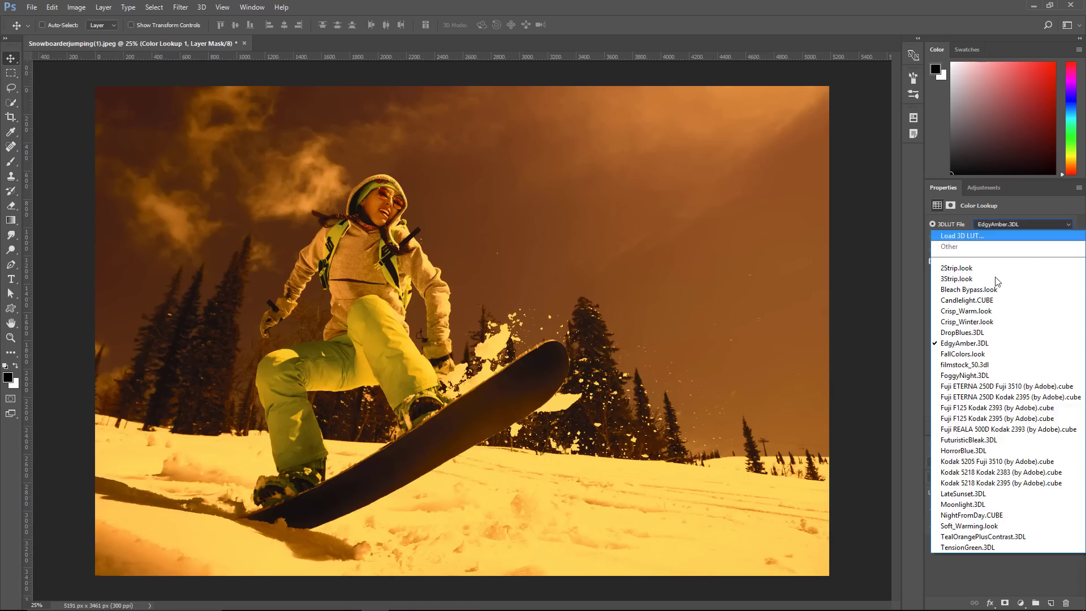
click(984, 505)
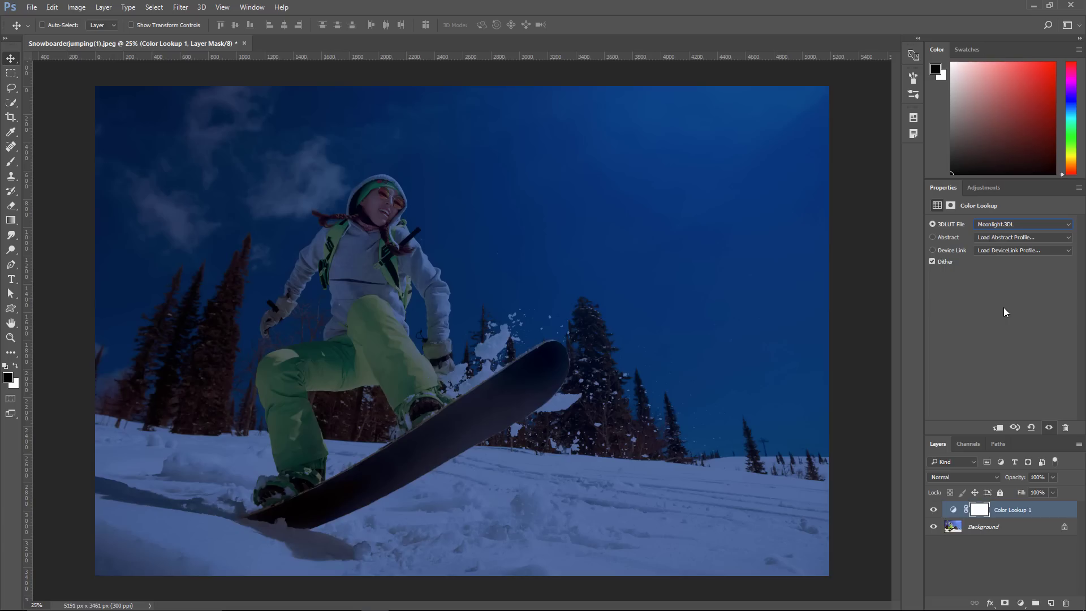
- Navigate to Adobe Premiere Pro CC 2017 > Lumetri > LUTs > Legacy
click(1032, 6)
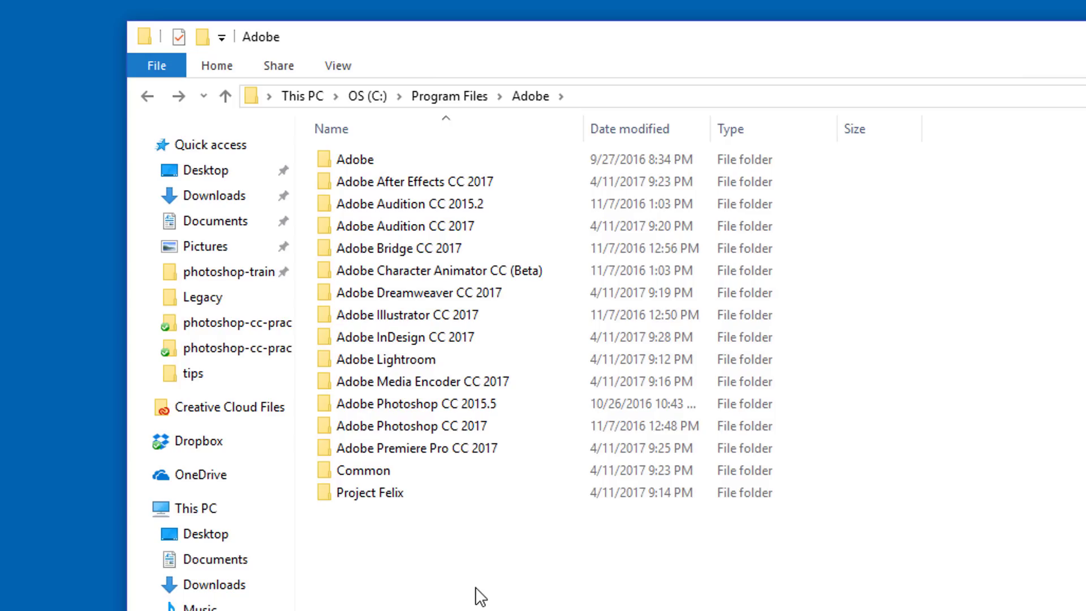
double_click(459, 454)
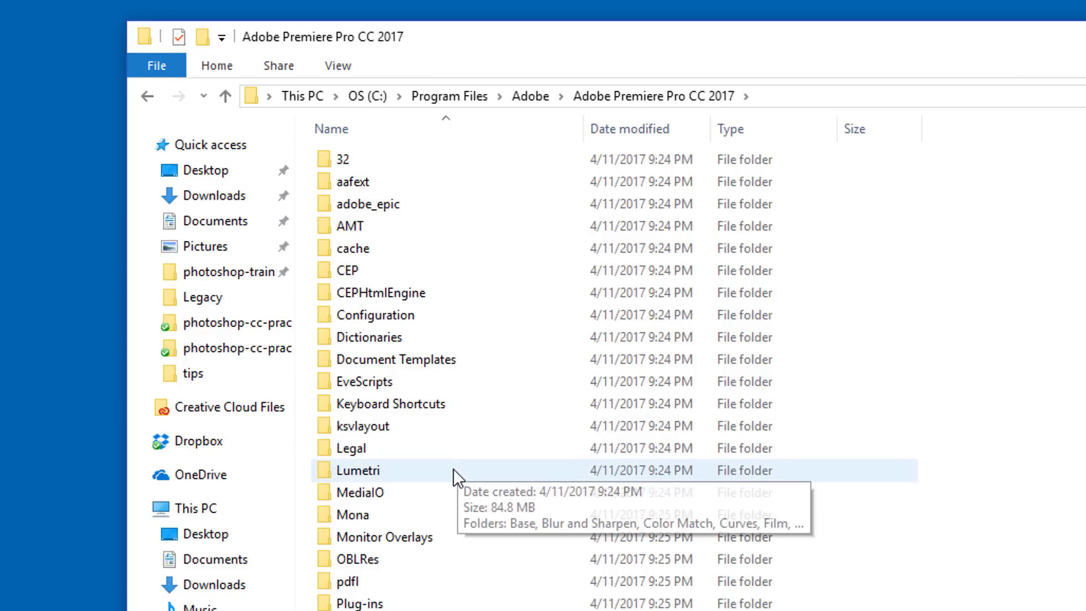
double_click(454, 468)
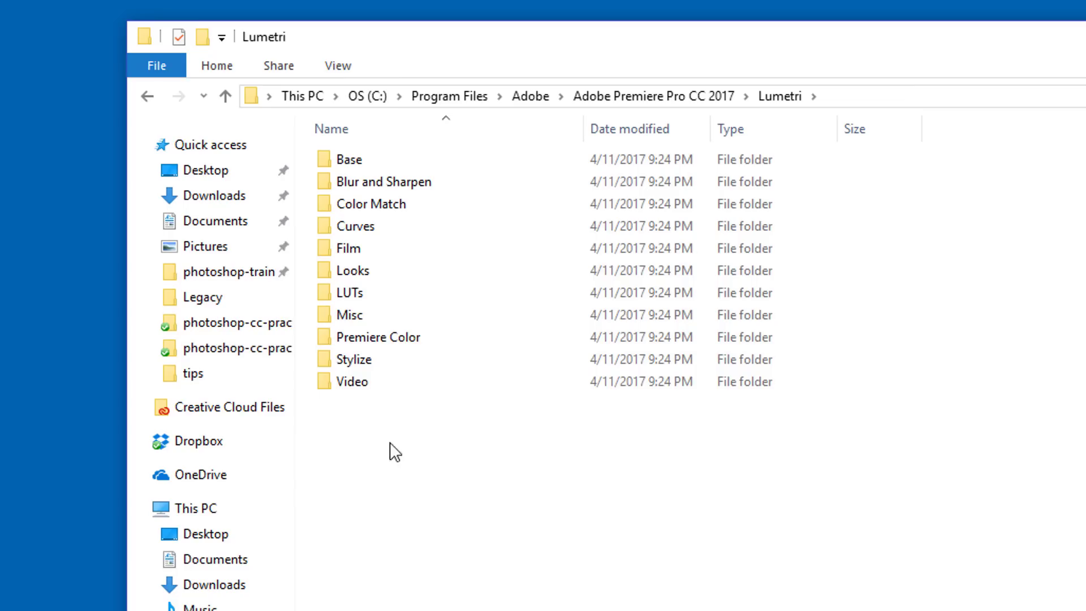
click(371, 288)
double_click(372, 293)
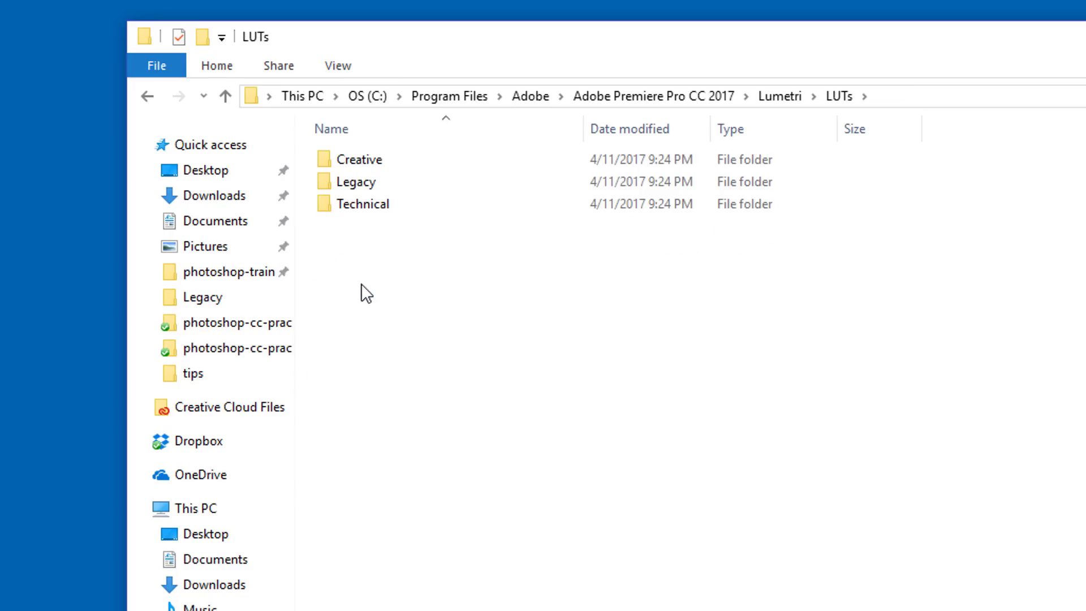
double_click(352, 180)
- Sort the Legacy files by type and copy Panalog4_to_Linear.cube
click(770, 127)
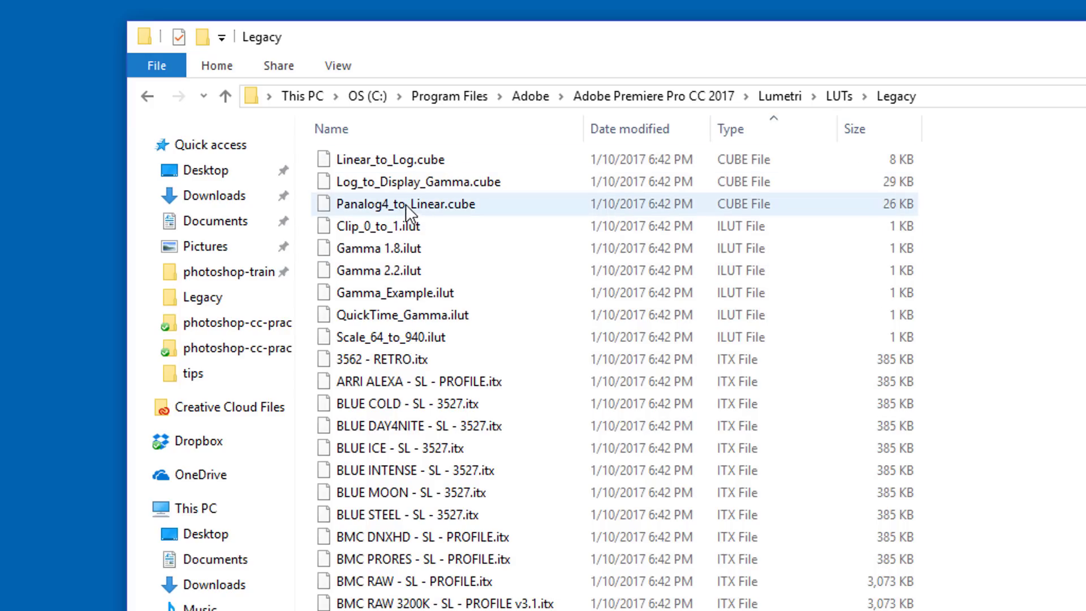
right_click(498, 203)
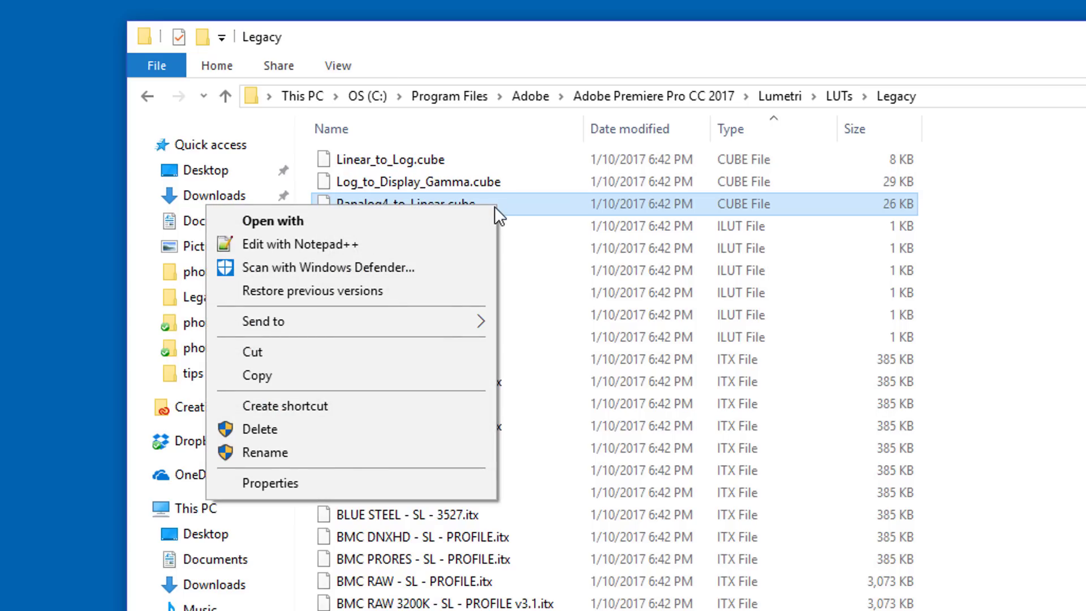
click(295, 376)
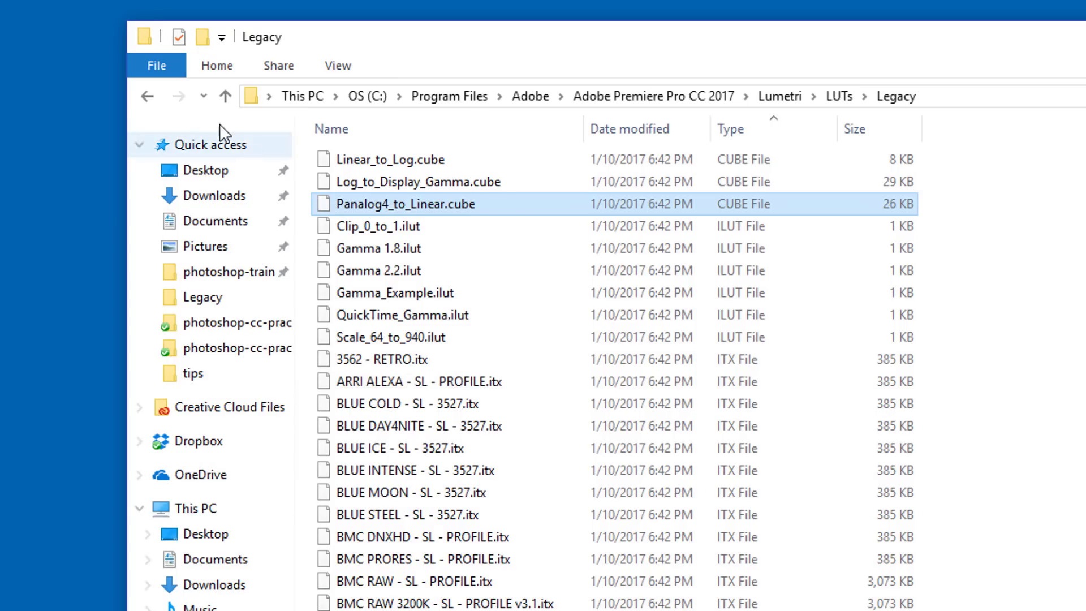
- Paste Panalog4_to_Linear.cube into Adobe Photoshop CC 2017 > Presets > 3DLUTs
click(146, 98)
click(146, 99)
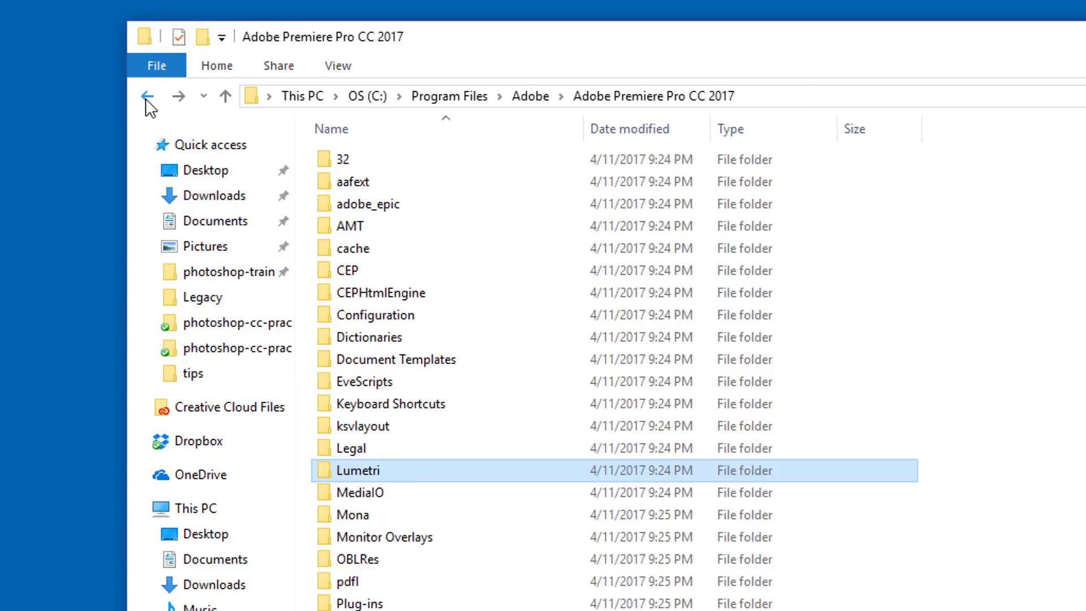
click(436, 431)
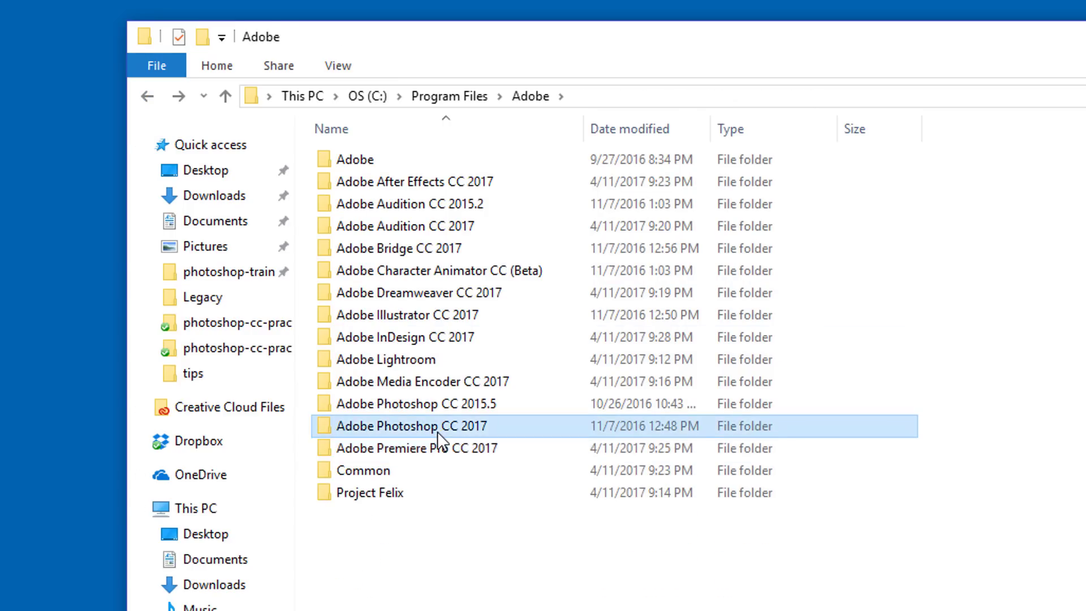
double_click(437, 432)
double_click(416, 317)
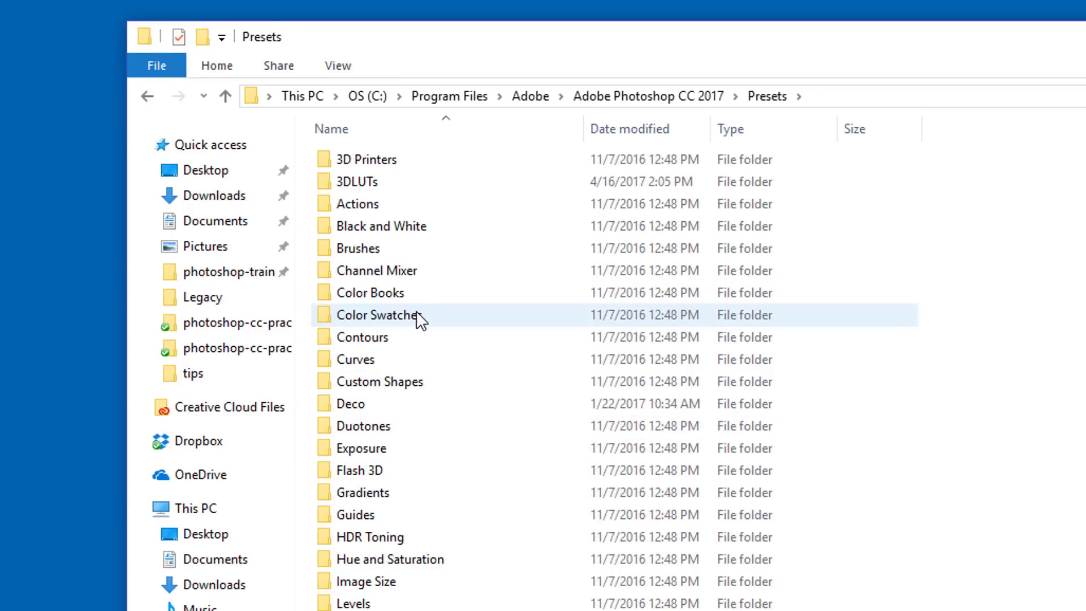
double_click(396, 182)
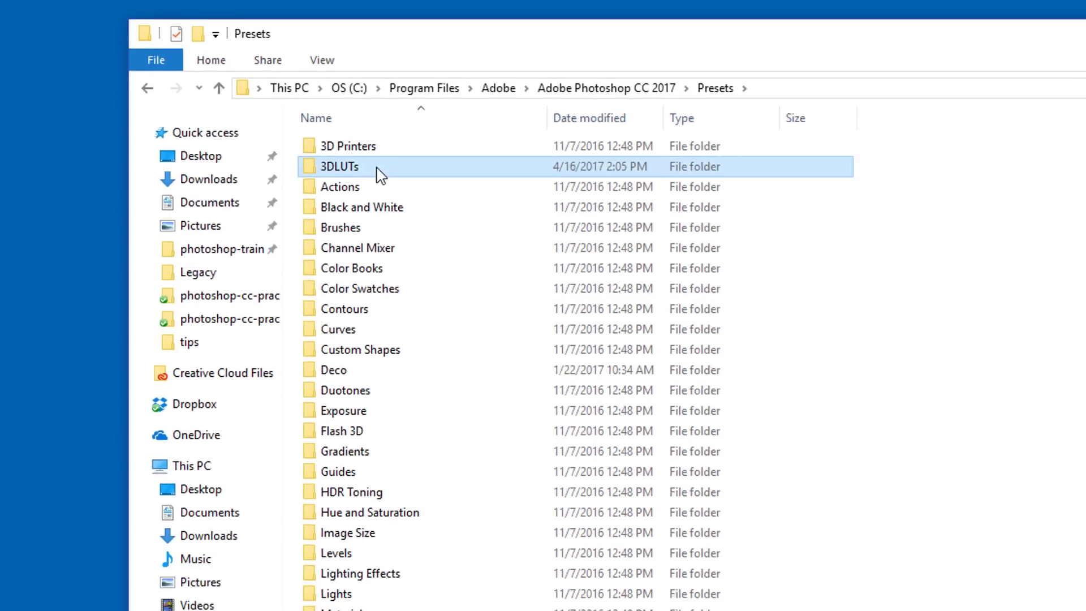
right_click(287, 431)
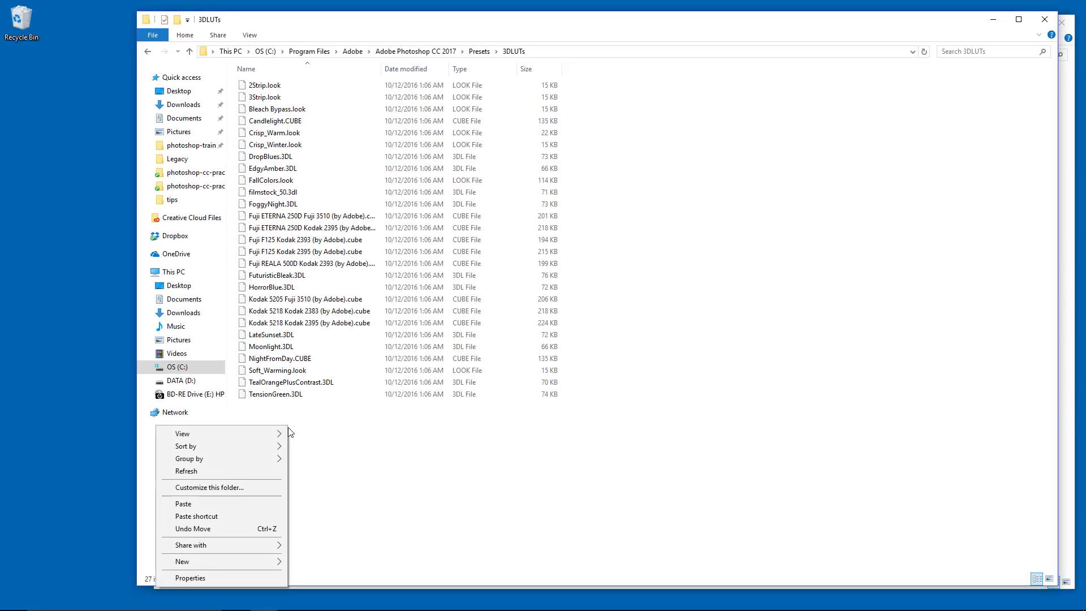
click(212, 502)
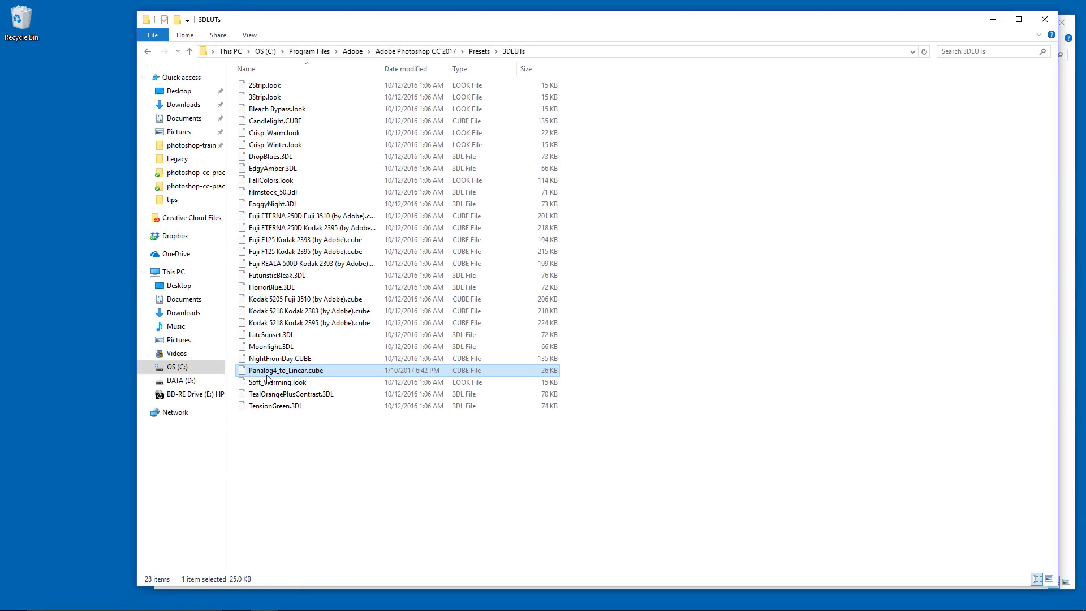
- Rename the pasted LUT to z-Panalog4_to_Linear.cube
right_click(252, 376)
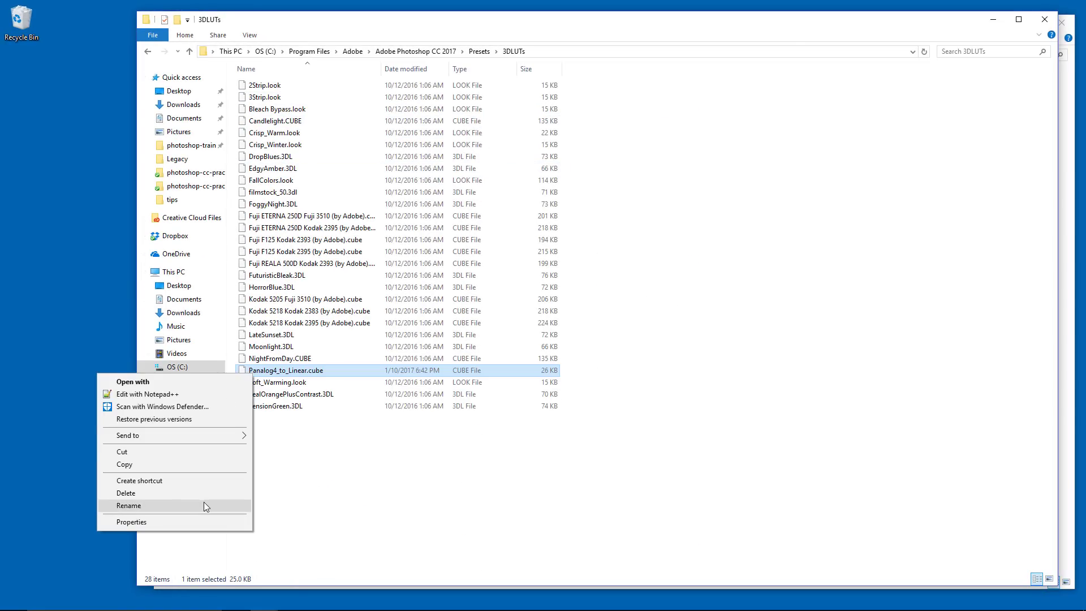
click(128, 506)
text(z)
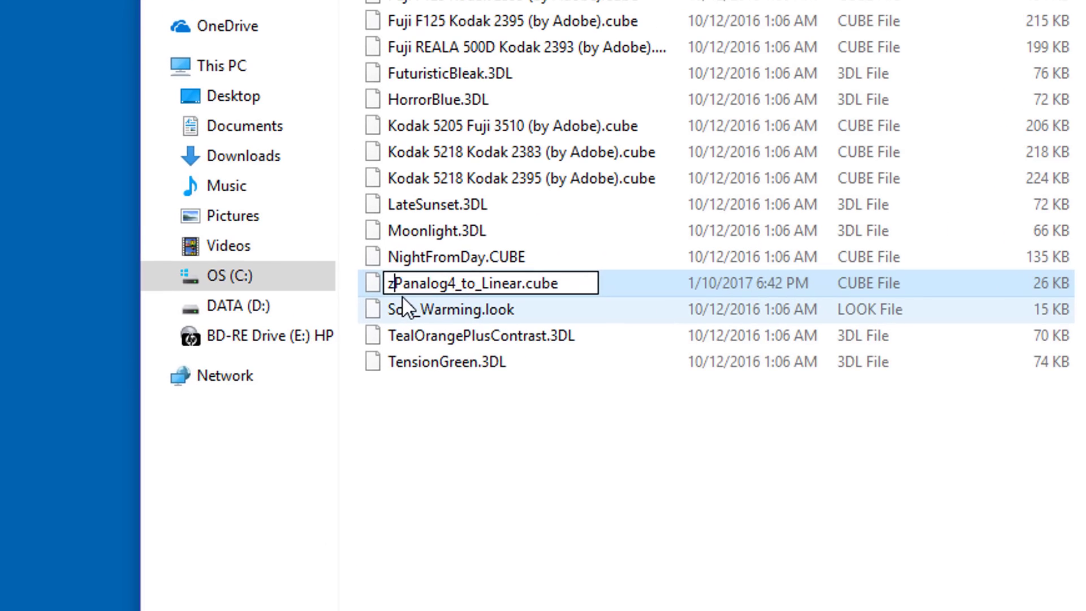
text(-)
click(505, 531)
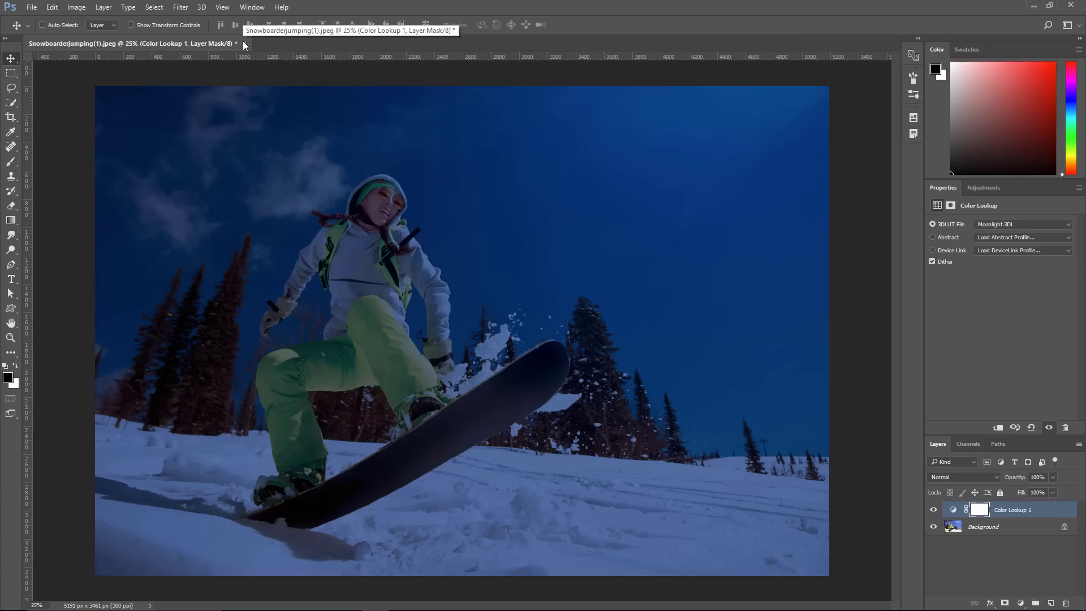
- Close the snowboarder document without saving and reopen its graphic from the Libraries panel
click(244, 42)
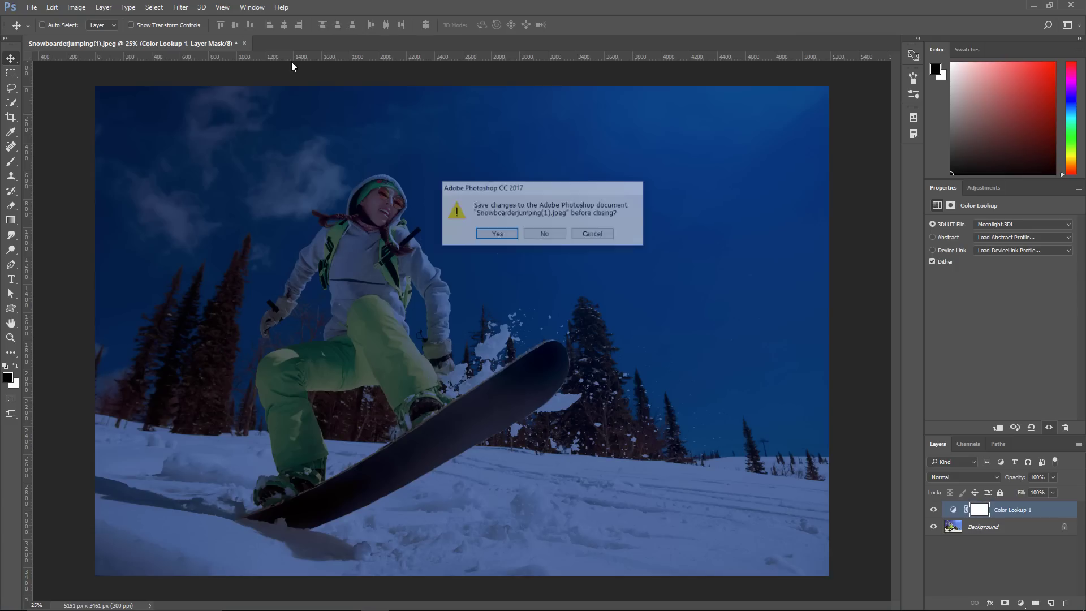
click(545, 235)
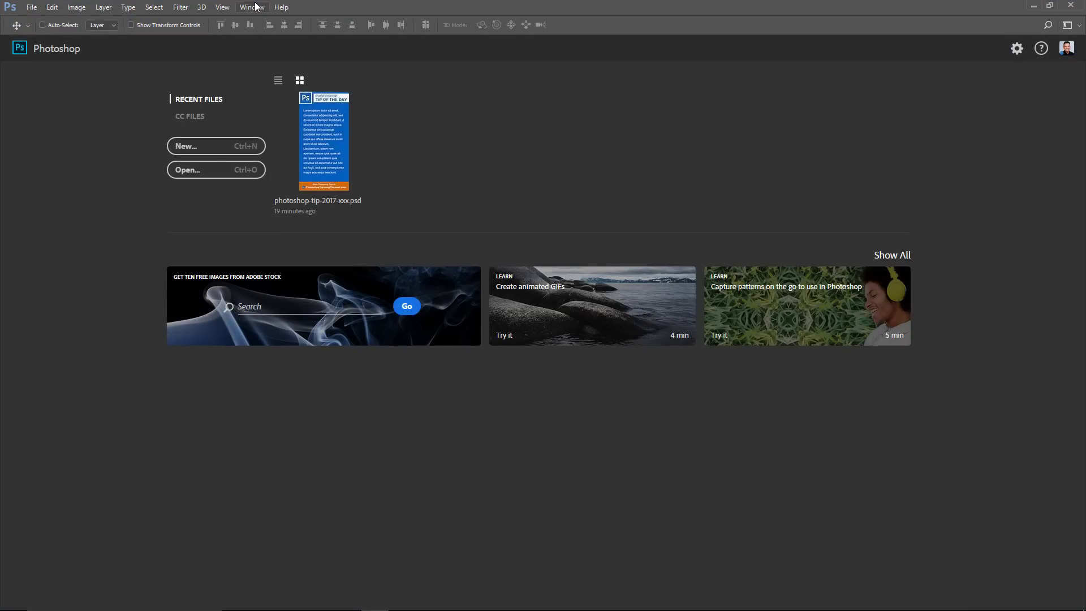
click(257, 7)
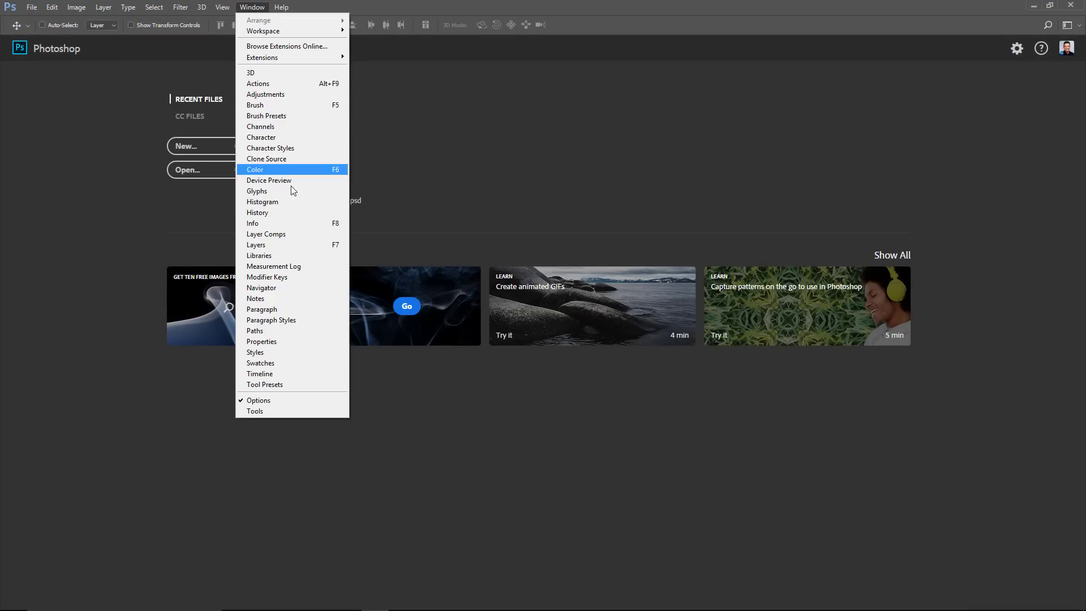
click(282, 255)
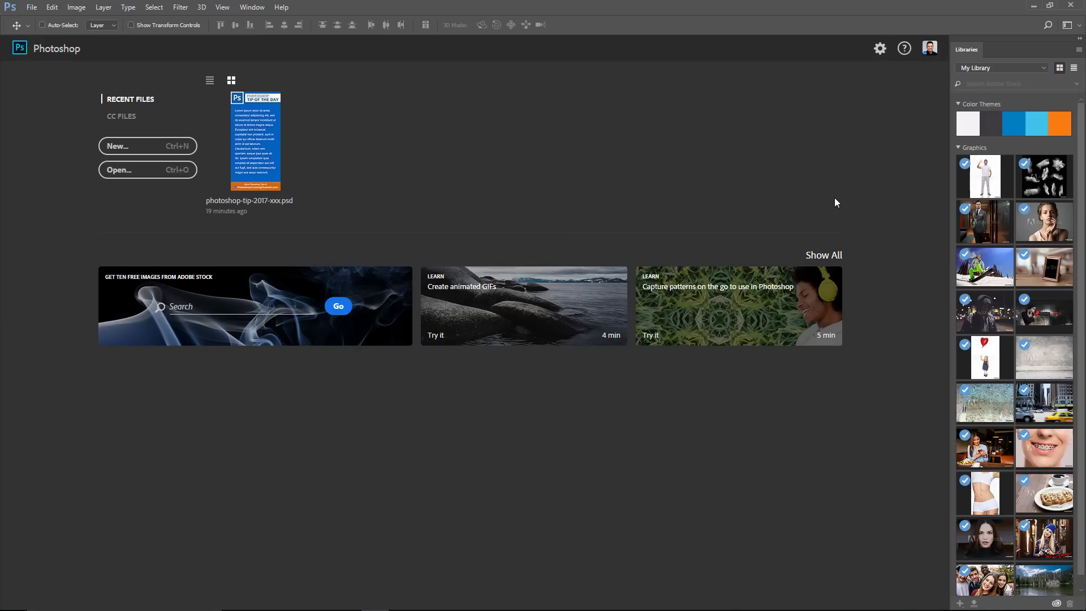
double_click(977, 270)
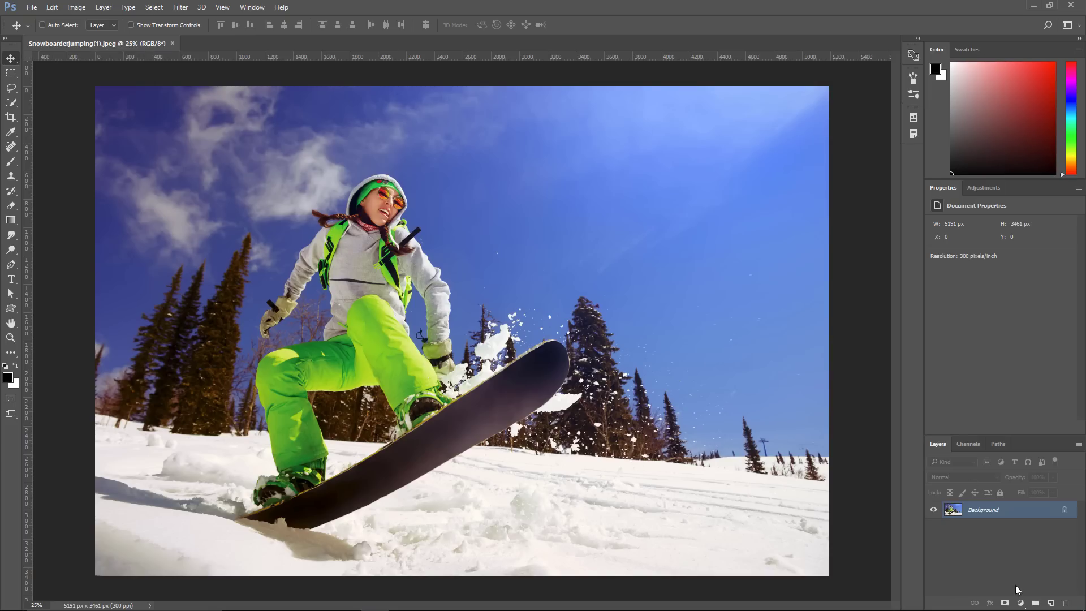
- Add a Color Lookup layer using z-Panalog4_to_Linear.cube and compare the photo with and without it
click(1021, 602)
click(1019, 525)
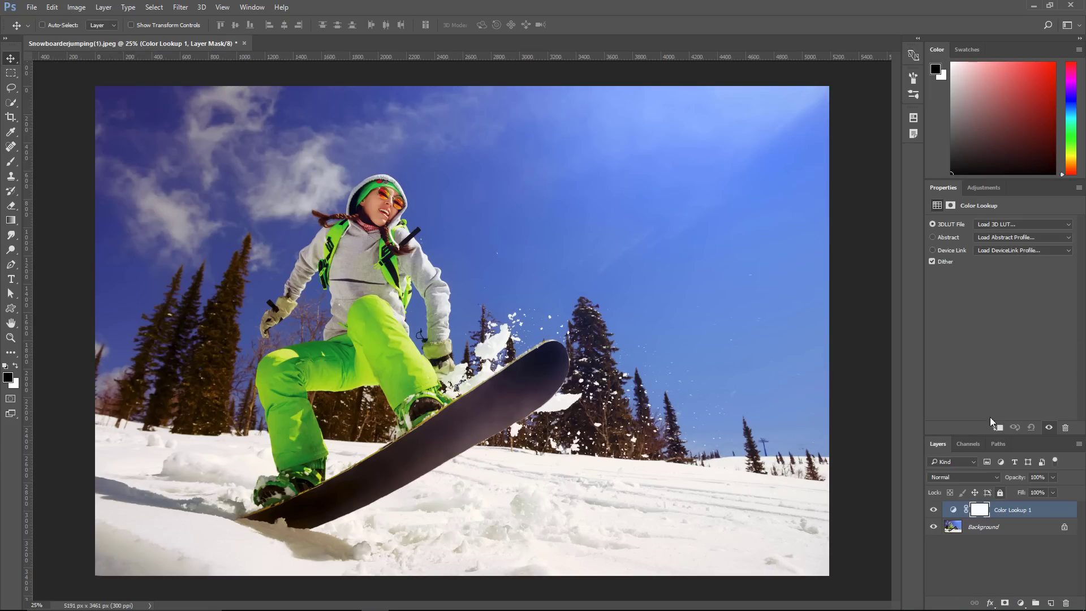
click(1003, 227)
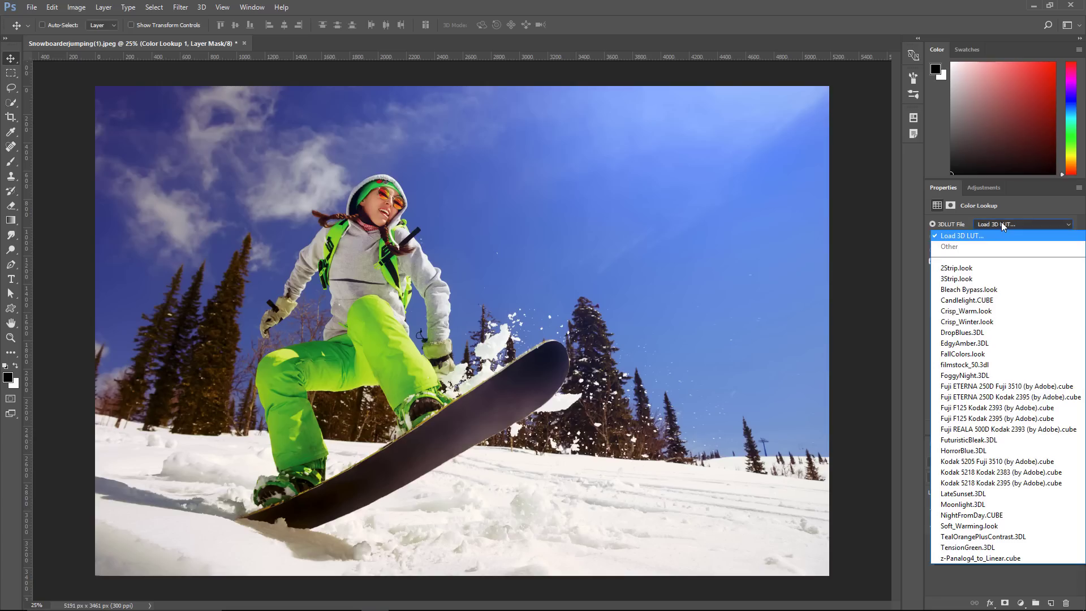
click(950, 559)
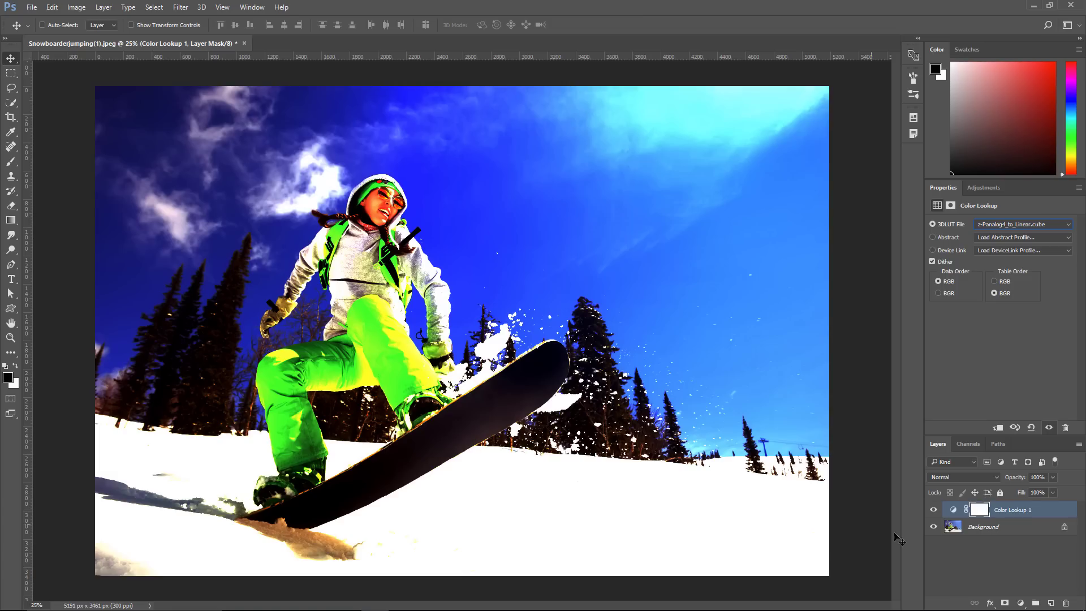
click(932, 510)
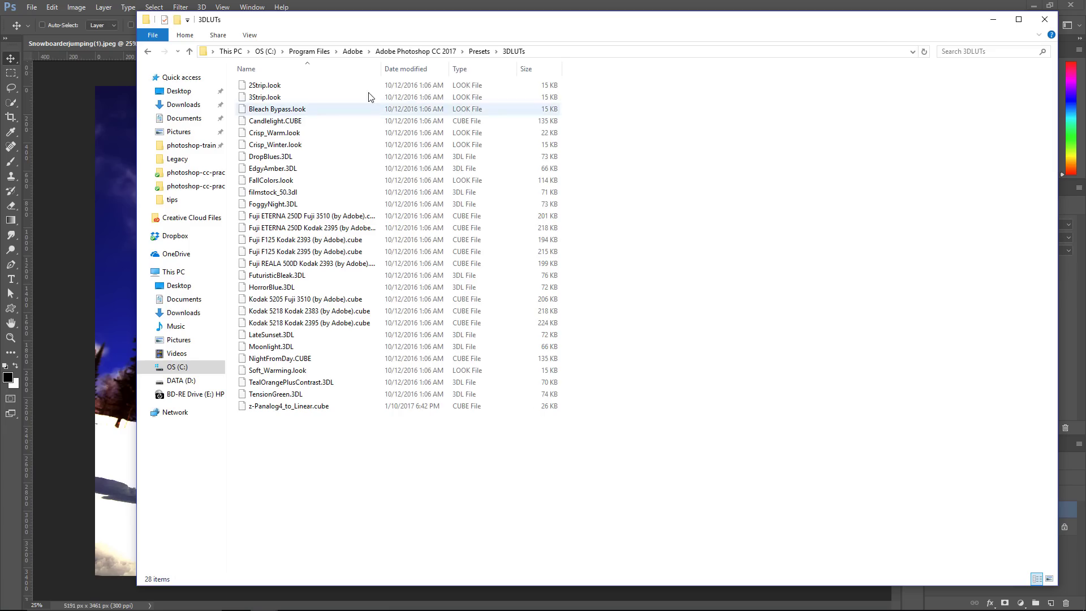
- Browse from the Adobe folder into Adobe Premiere Pro CC 2017 > Lumetri > LUTs > Technical
click(352, 51)
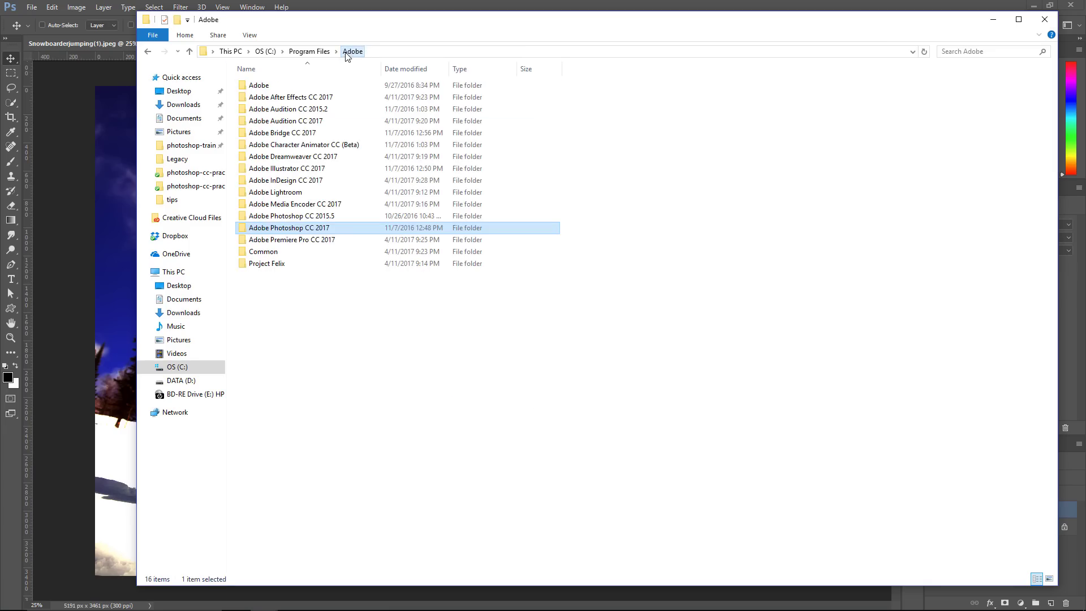
double_click(300, 241)
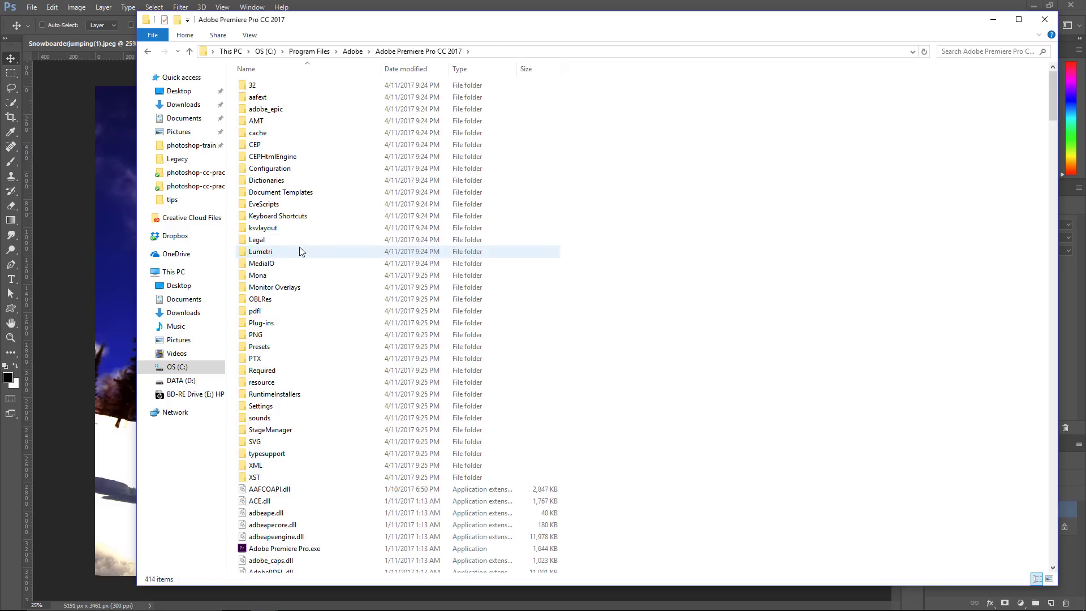
double_click(301, 250)
double_click(269, 159)
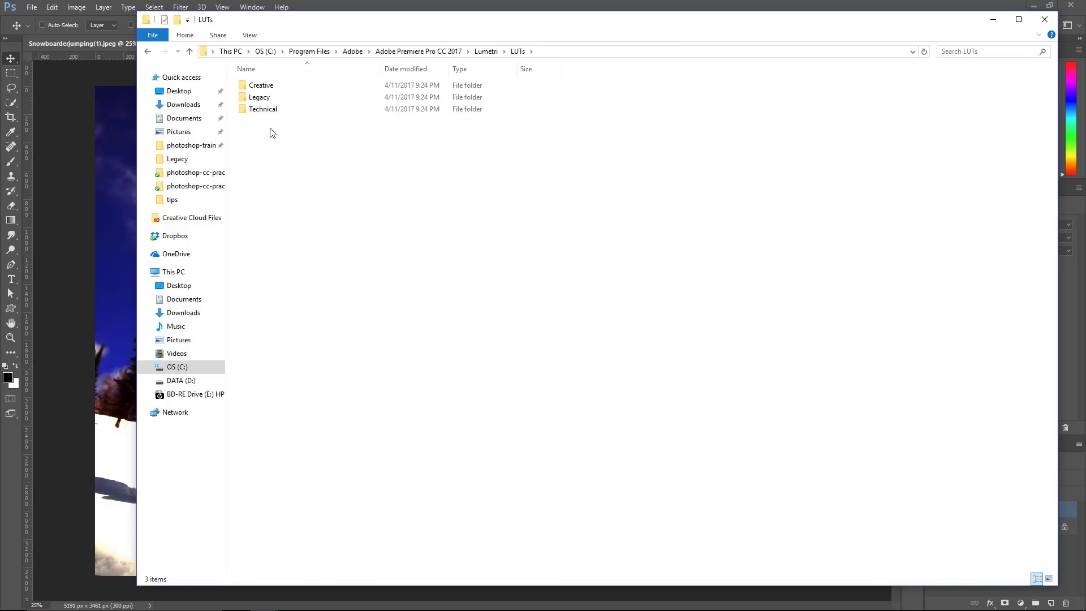
double_click(259, 109)
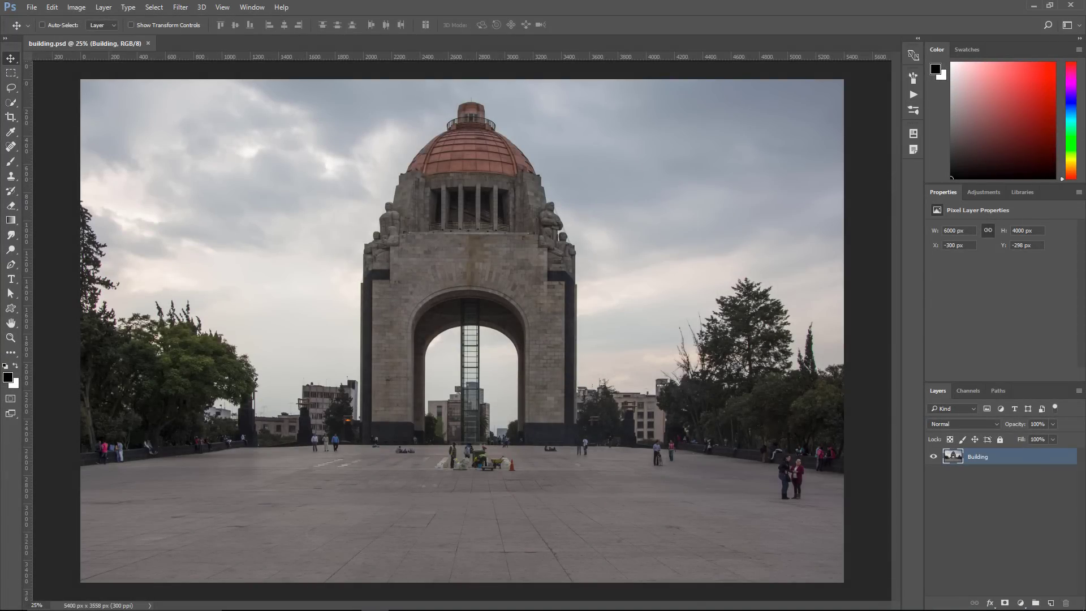
- Quick-select the sky above the monument, then open Select and Mask and cancel it
click(11, 102)
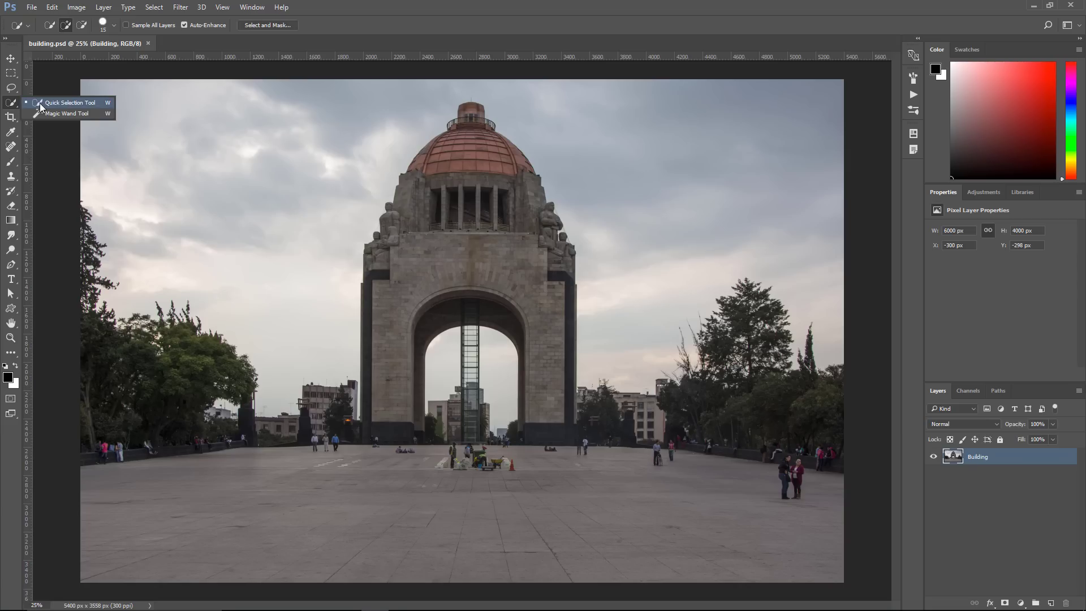
mouse_move(138, 175)
mouse_down()
mouse_move(454, 96)
mouse_move(578, 115)
mouse_up()
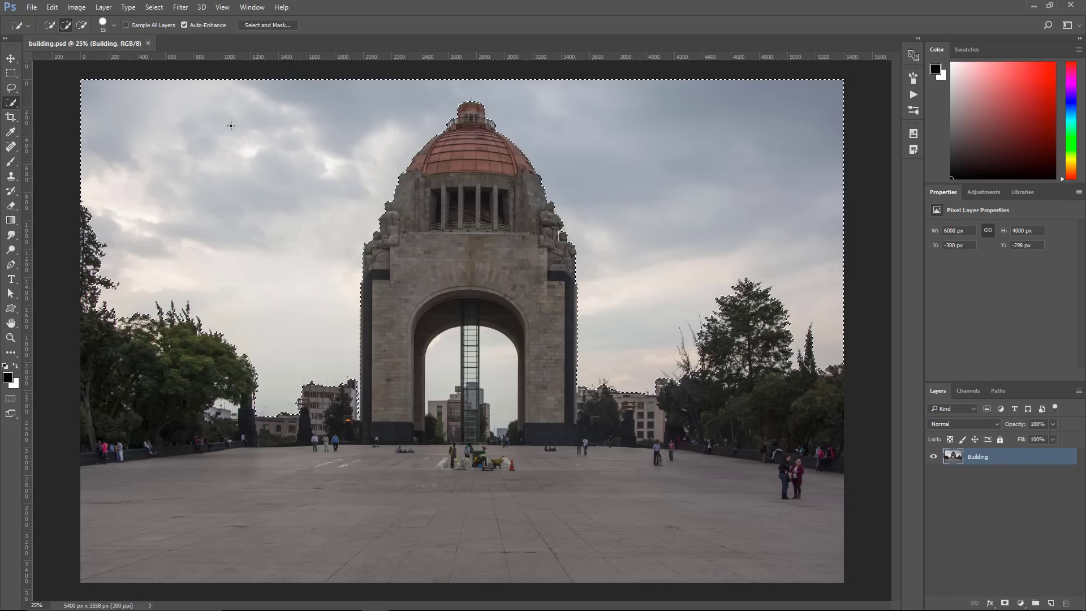
click(272, 25)
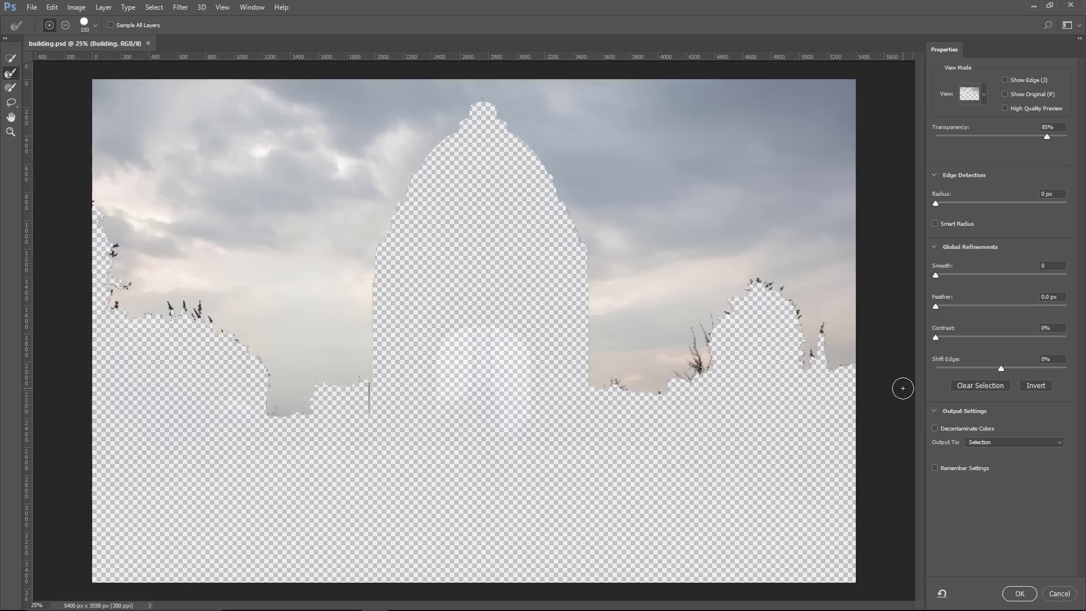
click(1060, 596)
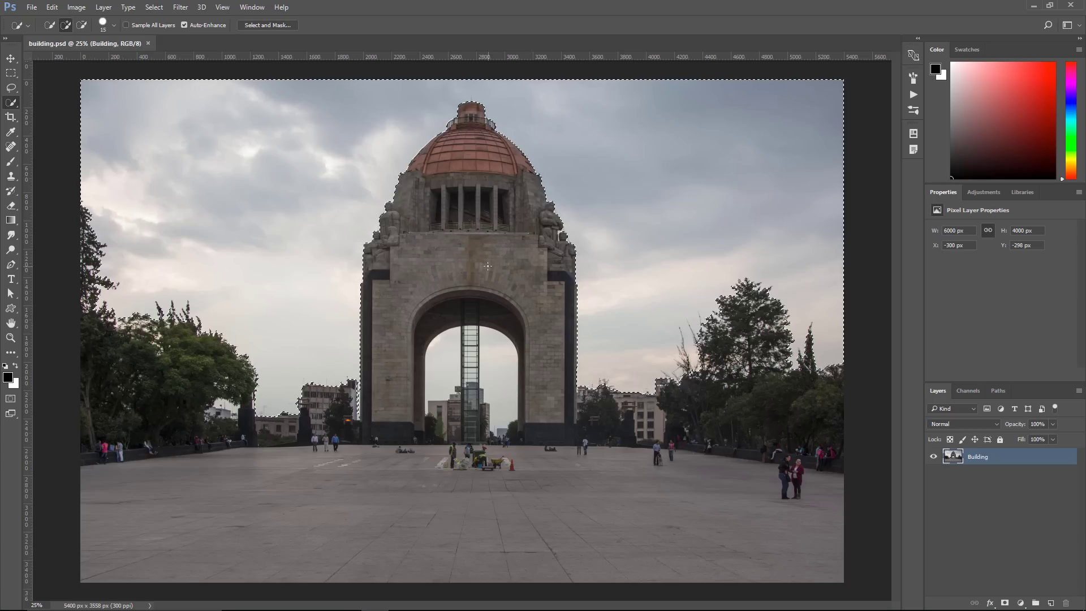
- Open the legacy Refine Edge dialog from the Select menu and nudge it slightly
click(148, 9)
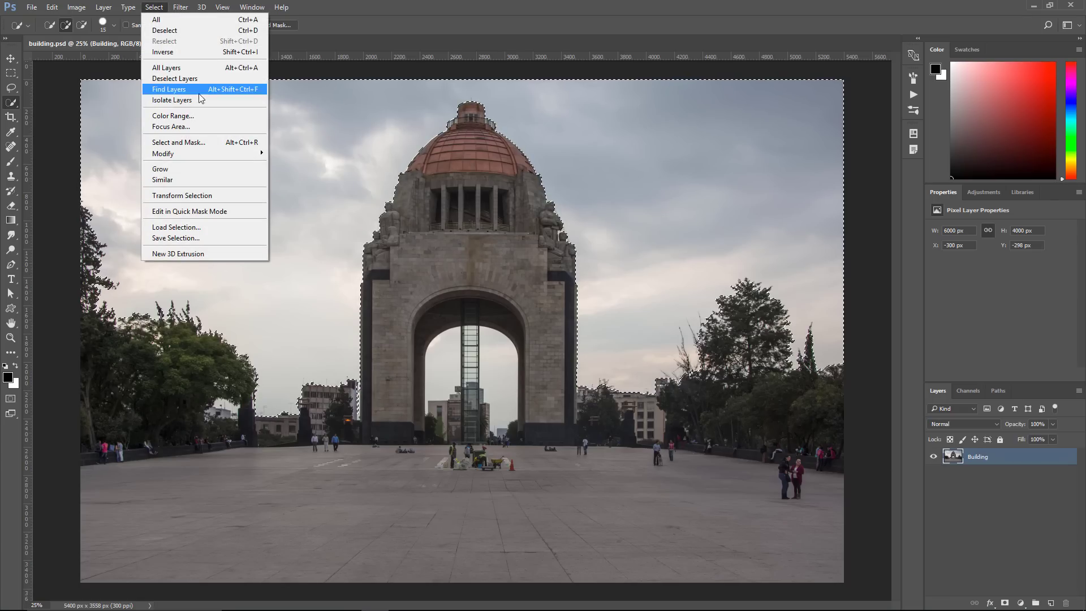
shift+click(168, 145)
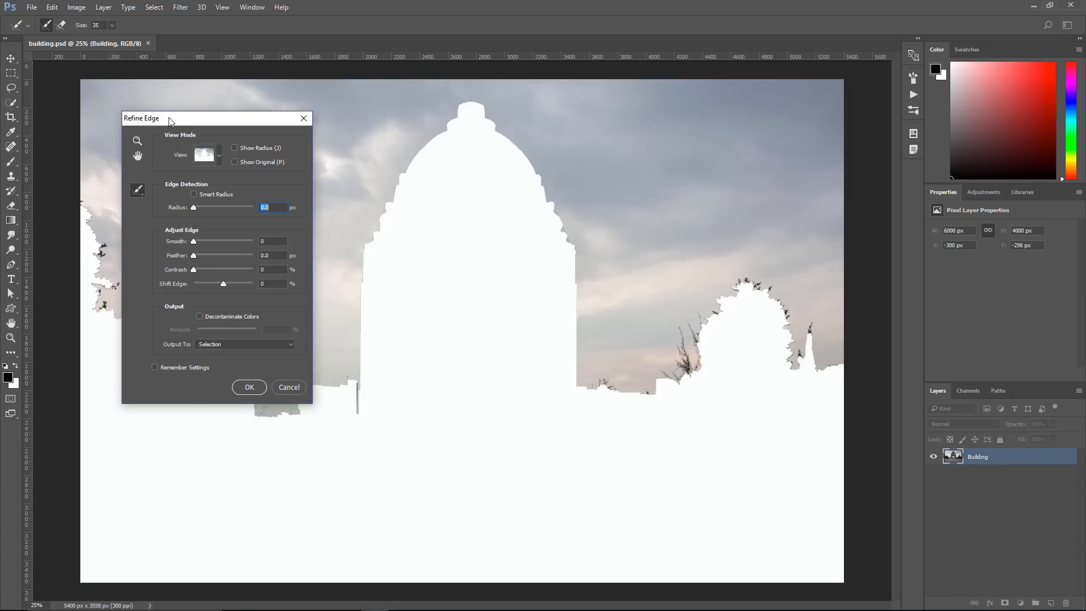
drag(176, 121, 184, 118)
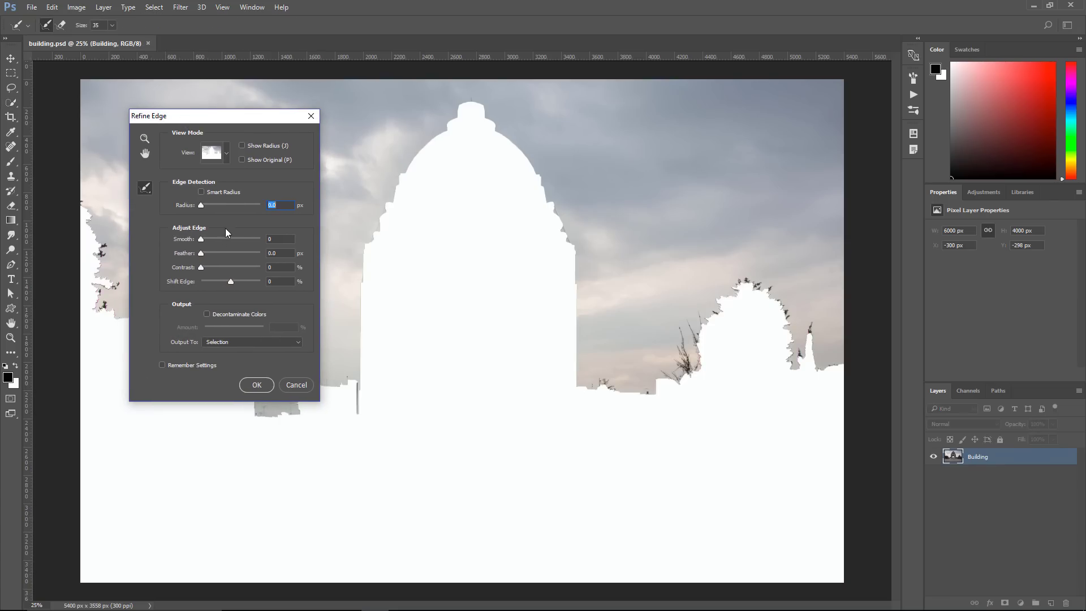